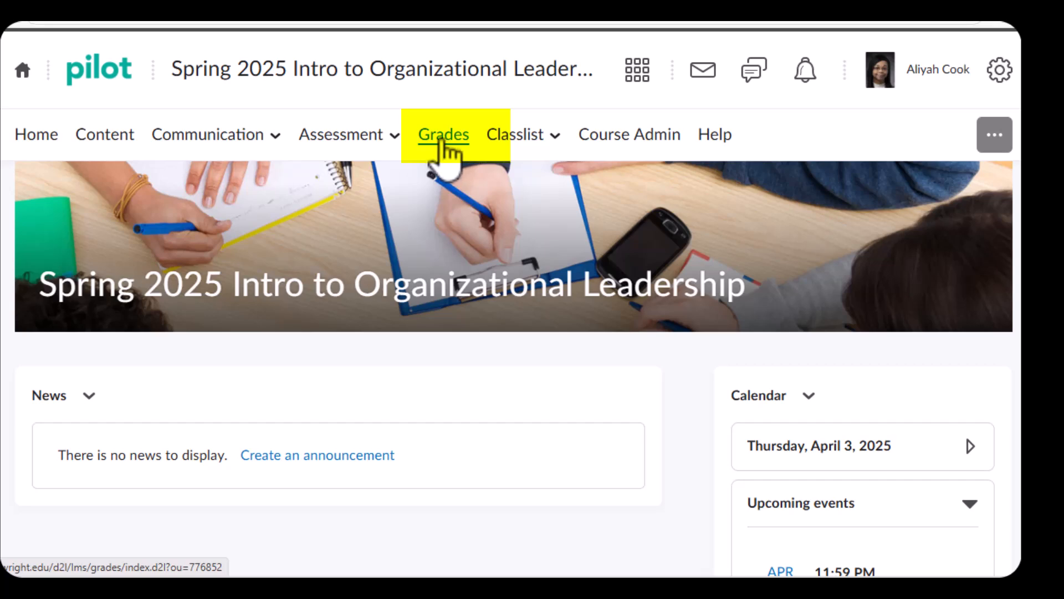
- Open the course's grade management and start a new numeric grade item
left_click(445, 139)
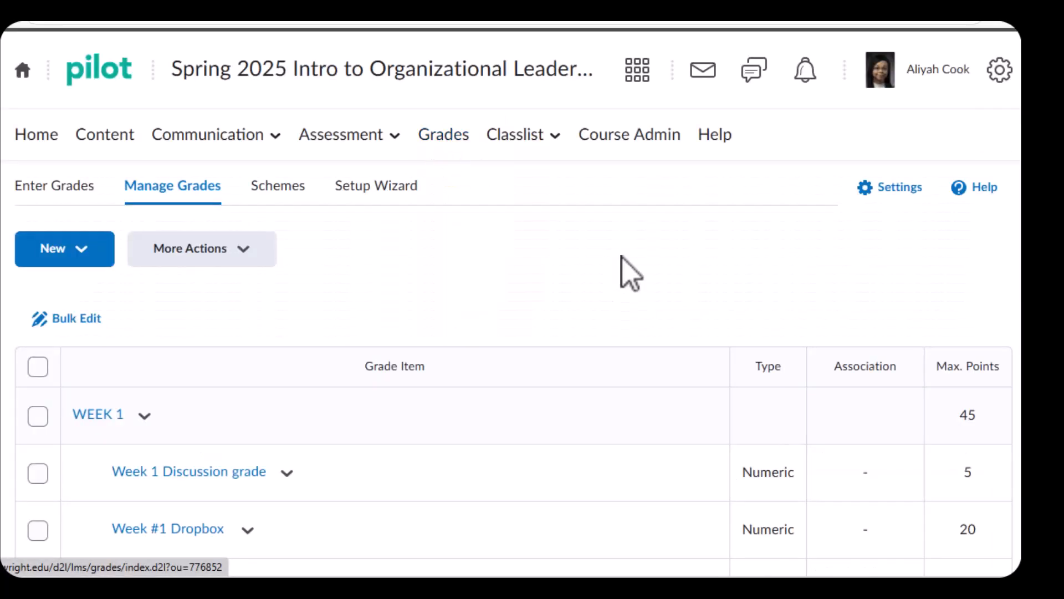
scroll(512, 299, "down", 5)
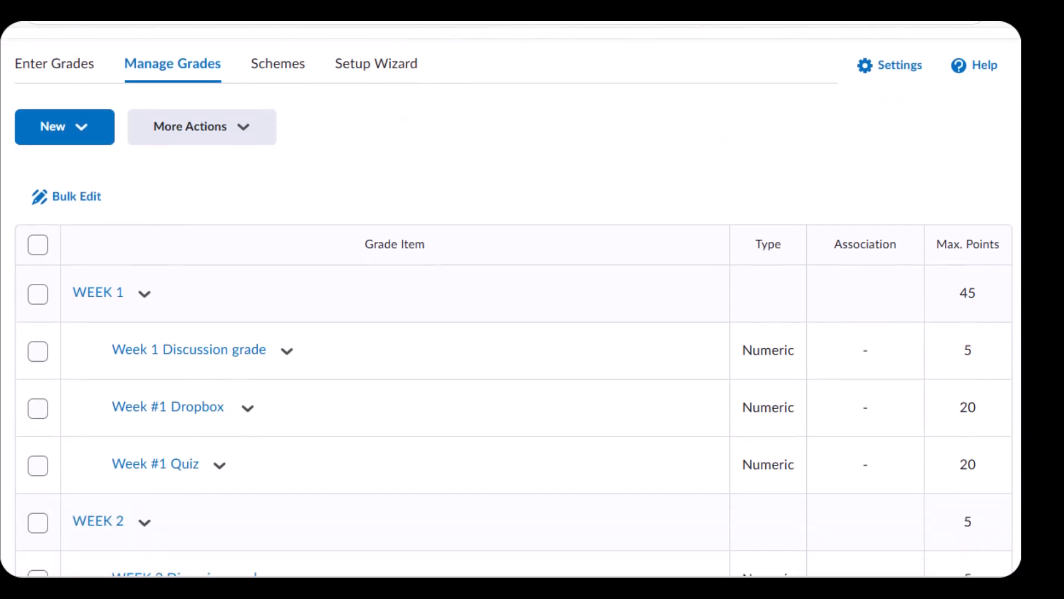
scroll(513, 299, "down", 5)
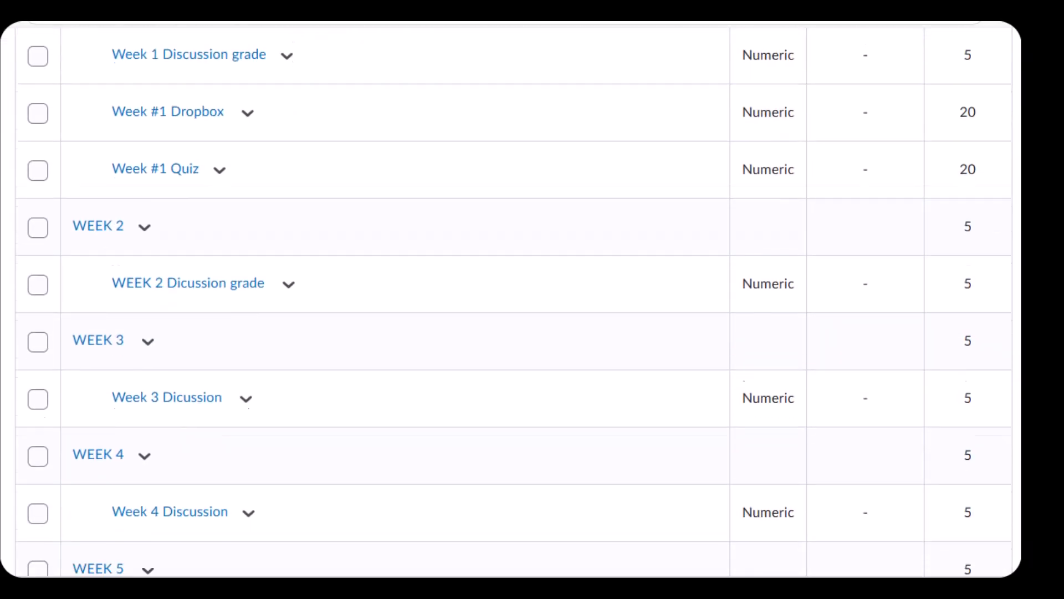
scroll(513, 300, "down", 1)
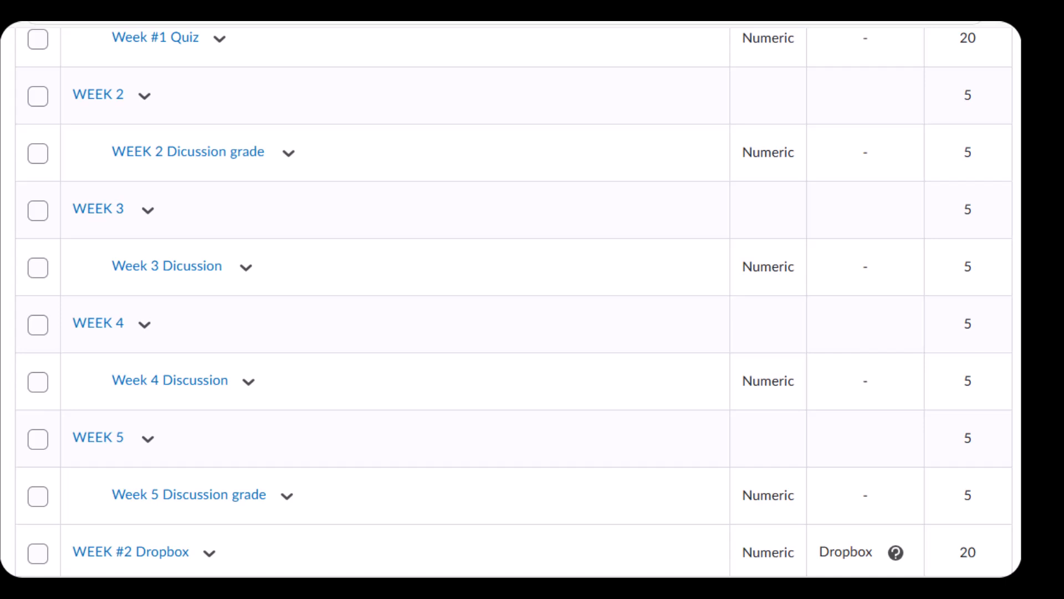
scroll(513, 299, "up", 10)
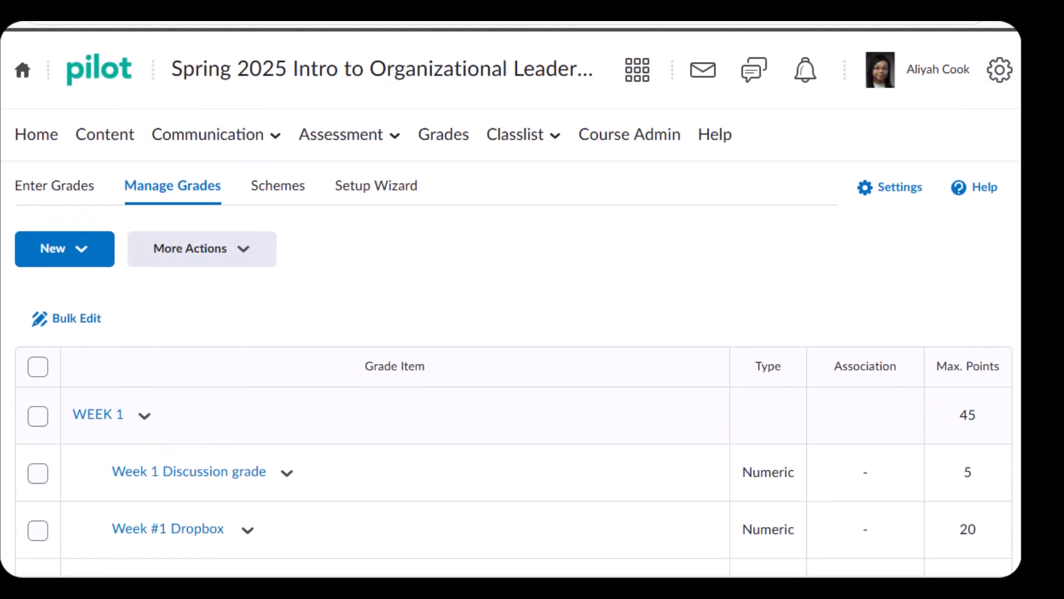
left_click(50, 257)
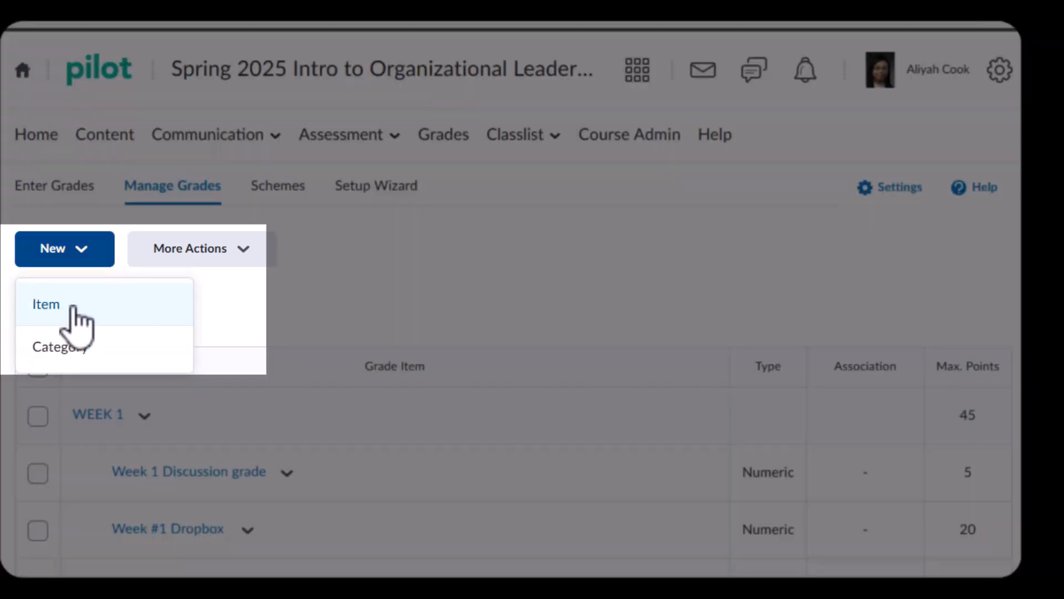
left_click(73, 305)
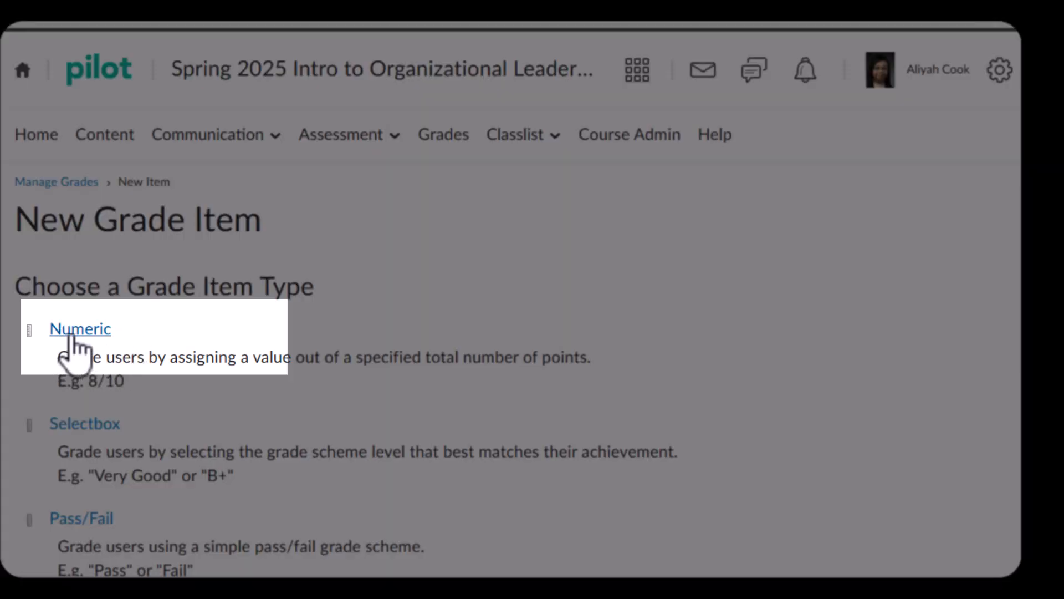
left_click(75, 330)
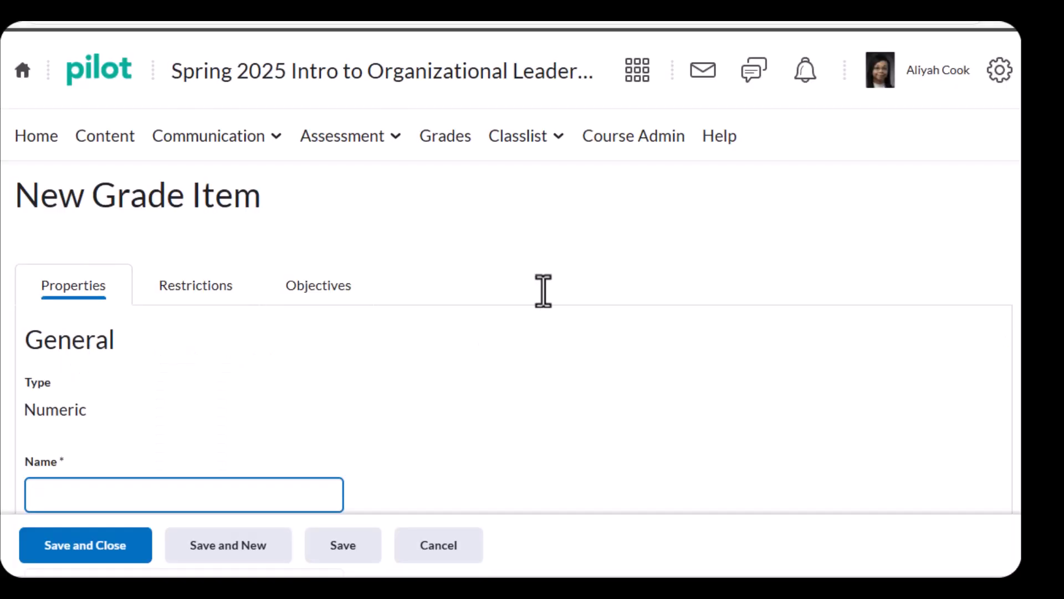
- Name the grade item "Week #2 Dropbox" and give it the short name "W2 Dropbox"
scroll(516, 332, "down", 4)
scroll(516, 333, "up", 1)
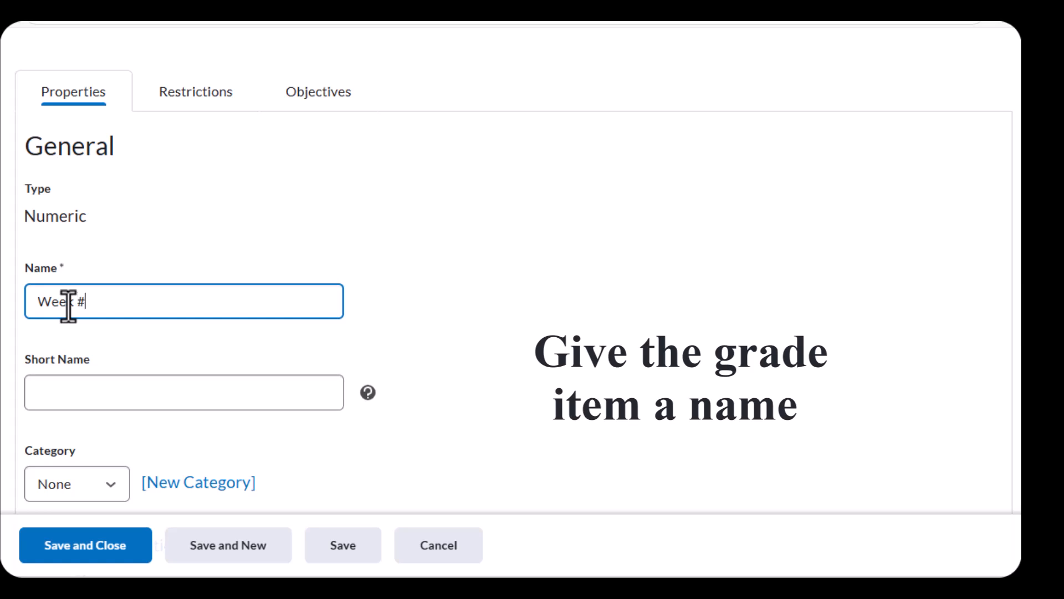
type("box")
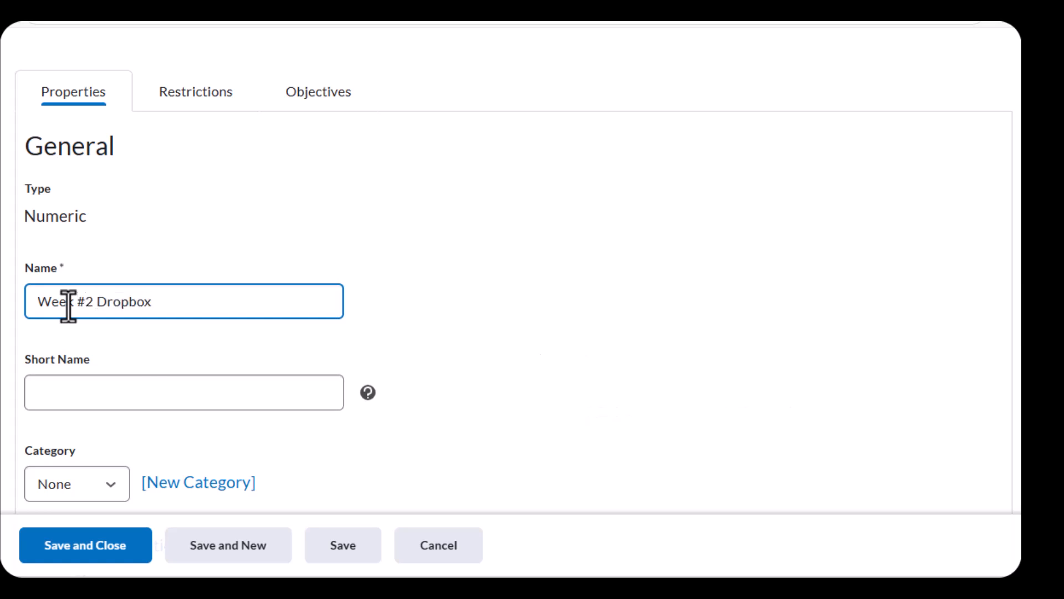
left_click(97, 394)
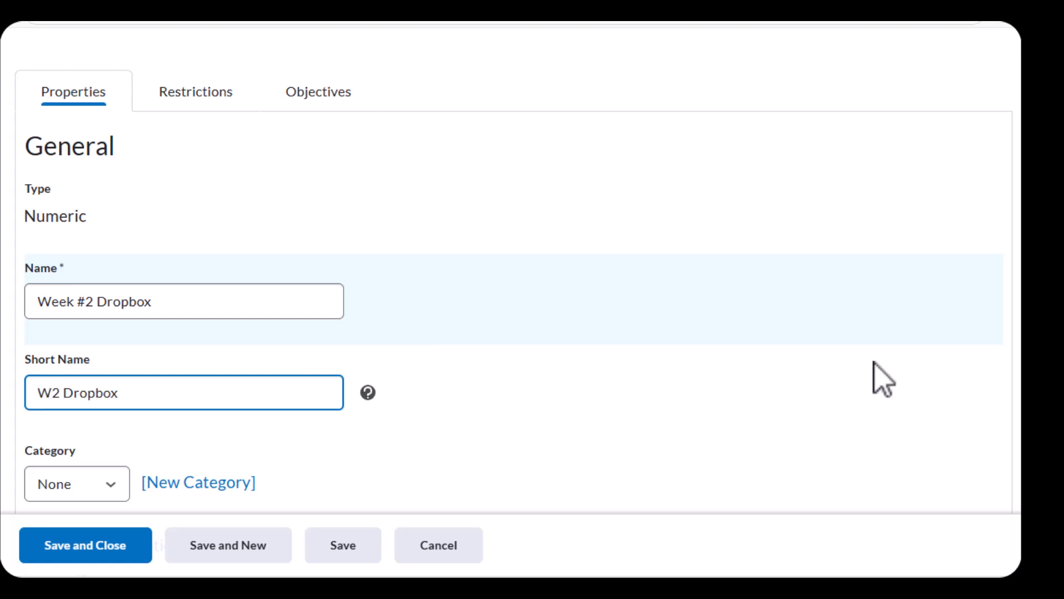
- Assign the dropbox grade item to the WEEK 2 category and set its maximum points to 20
scroll(886, 377, "down", 3)
scroll(516, 272, "up", 1)
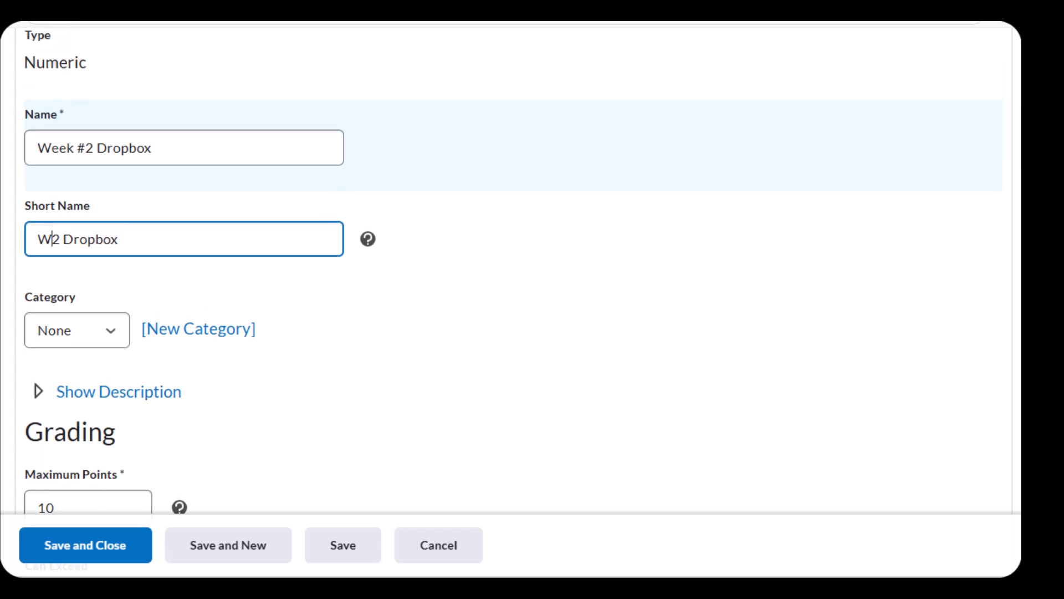
left_click(57, 345)
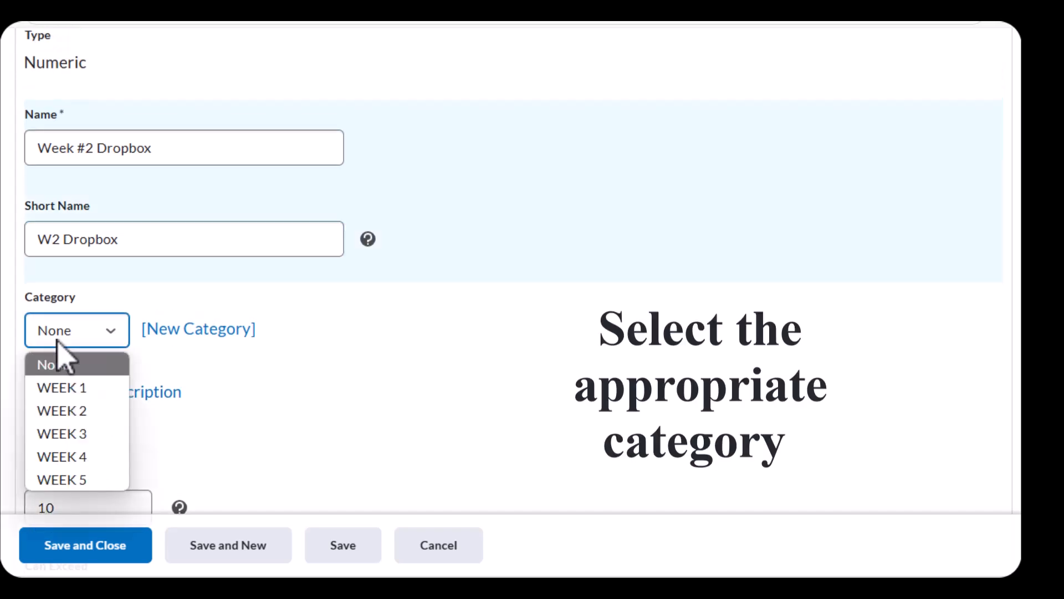
left_click(78, 410)
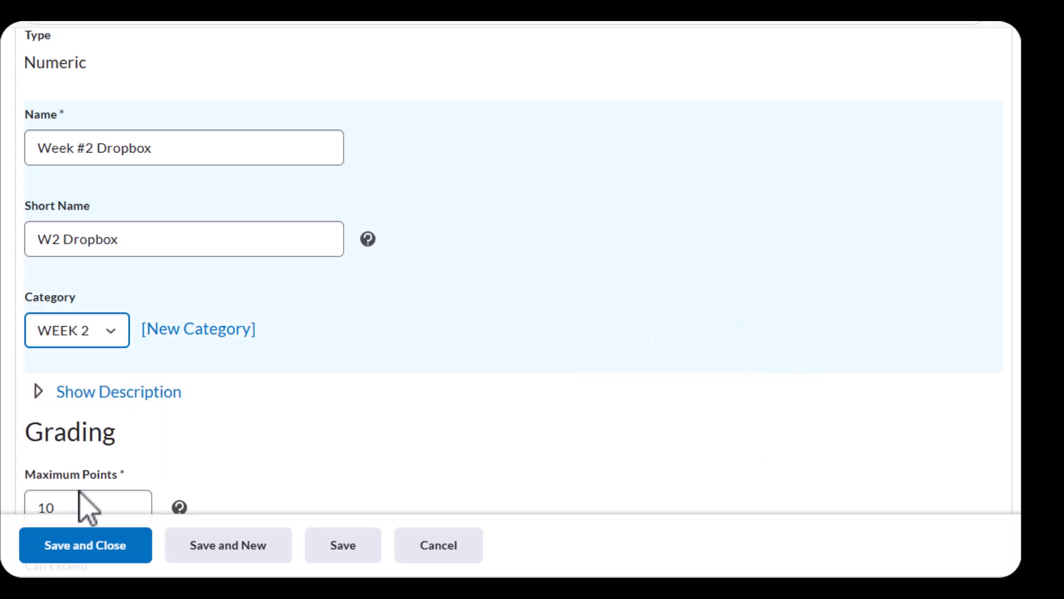
left_click(48, 508)
type("10")
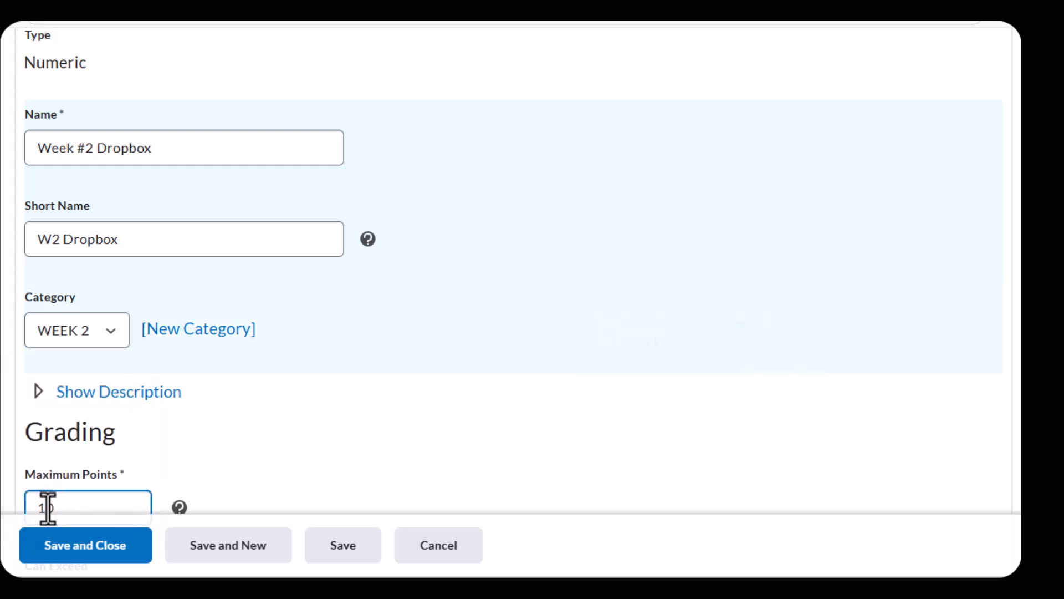
type("0")
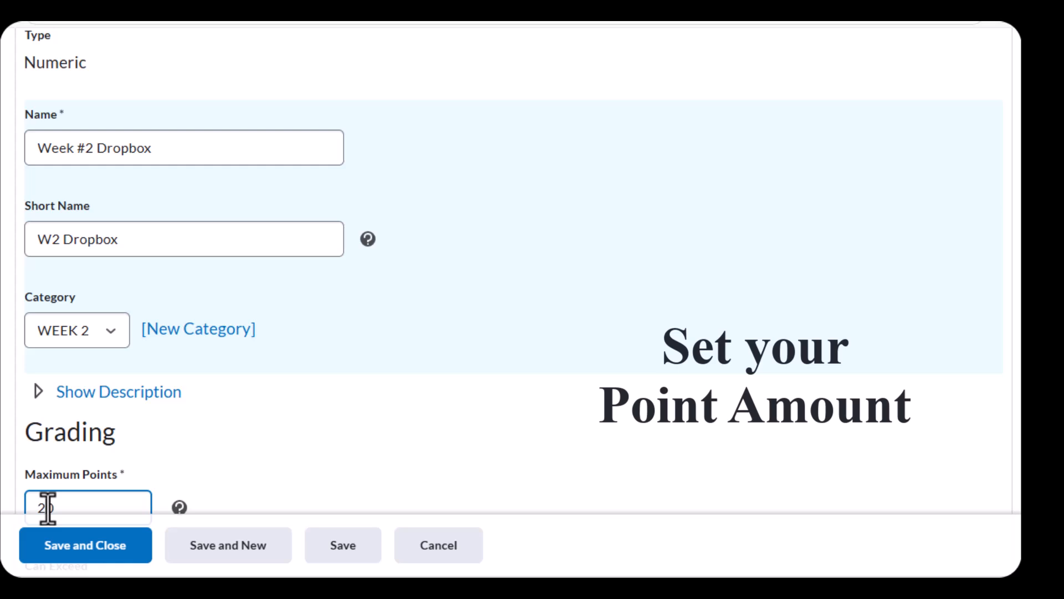
- Save the Week #2 Dropbox grade item and close its form
left_click(1016, 438)
scroll(512, 266, "down", 8)
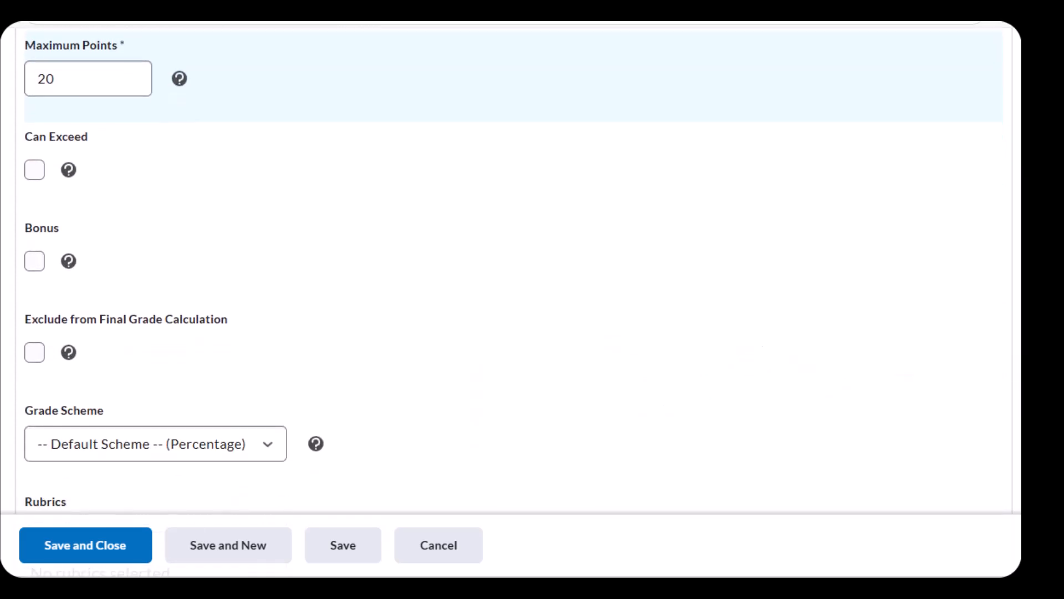
scroll(513, 266, "down", 5)
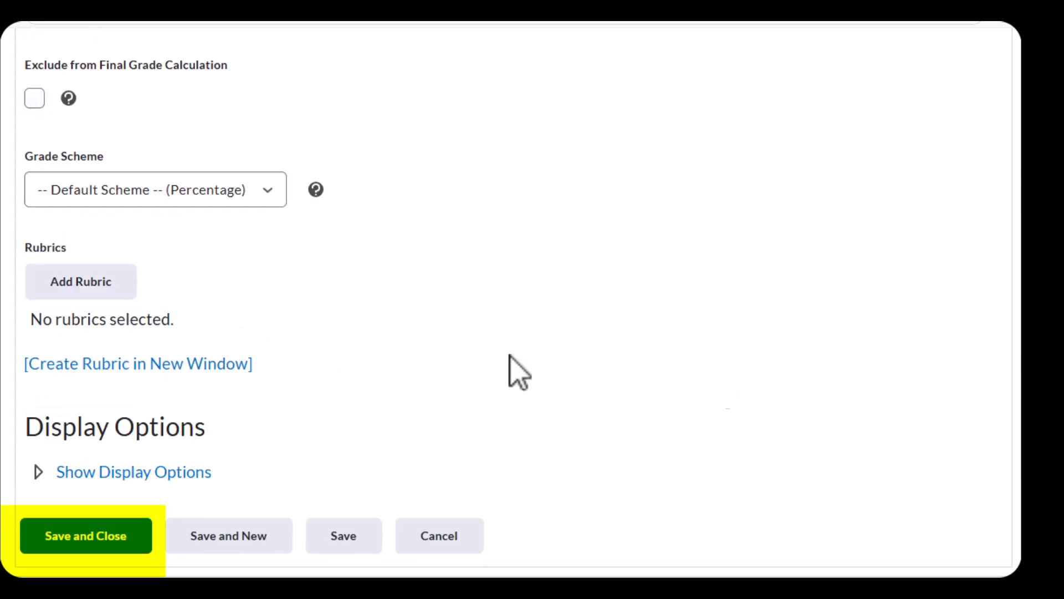
left_click(88, 537)
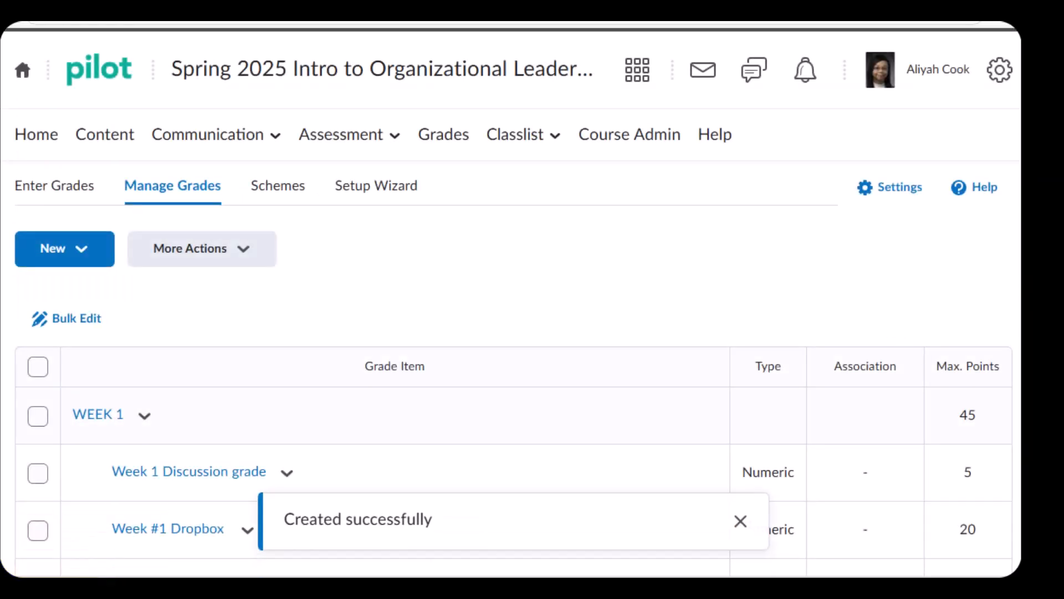
- Check the new item in the grade list and start another numeric grade item
scroll(514, 299, "down", 7)
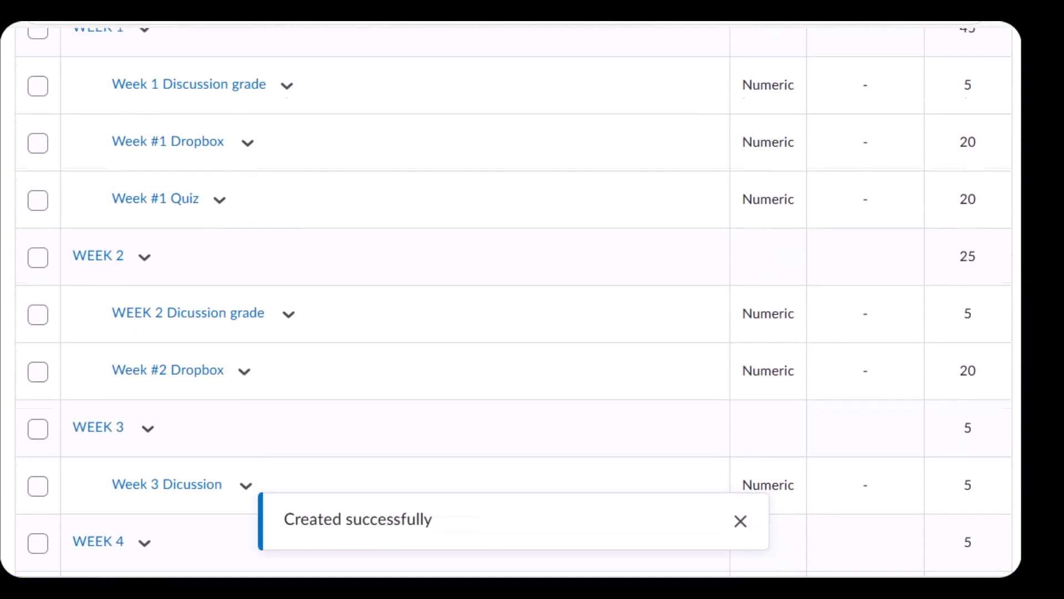
scroll(513, 299, "up", 1)
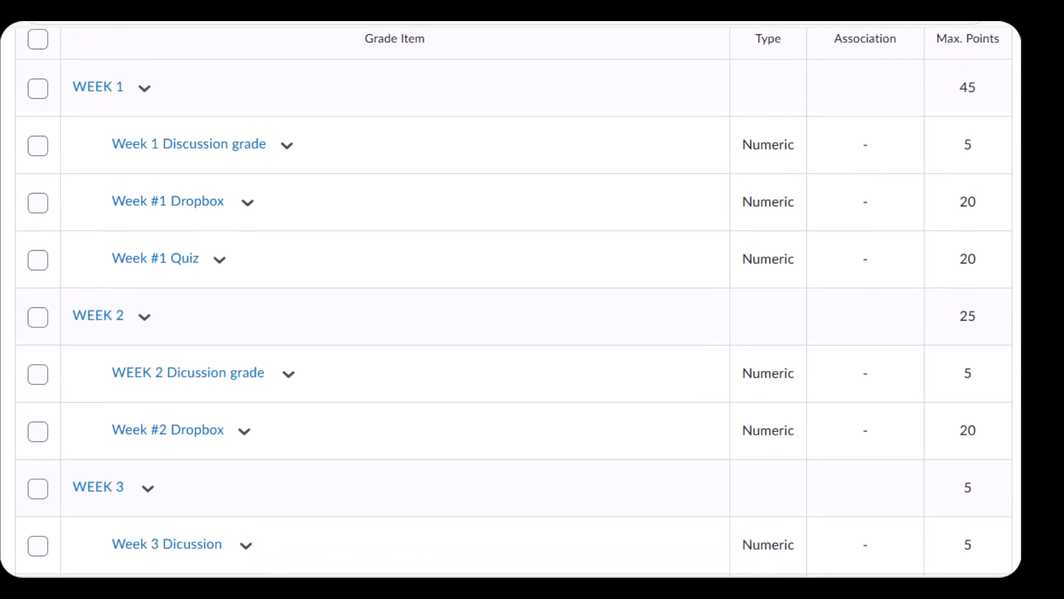
scroll(205, 313, "up", 6)
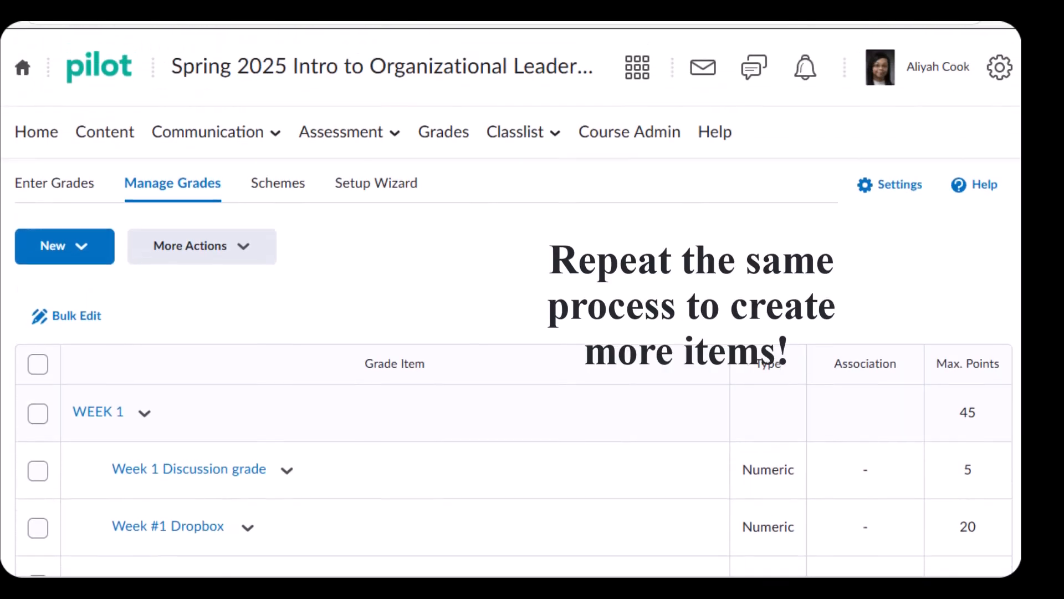
left_click(62, 261)
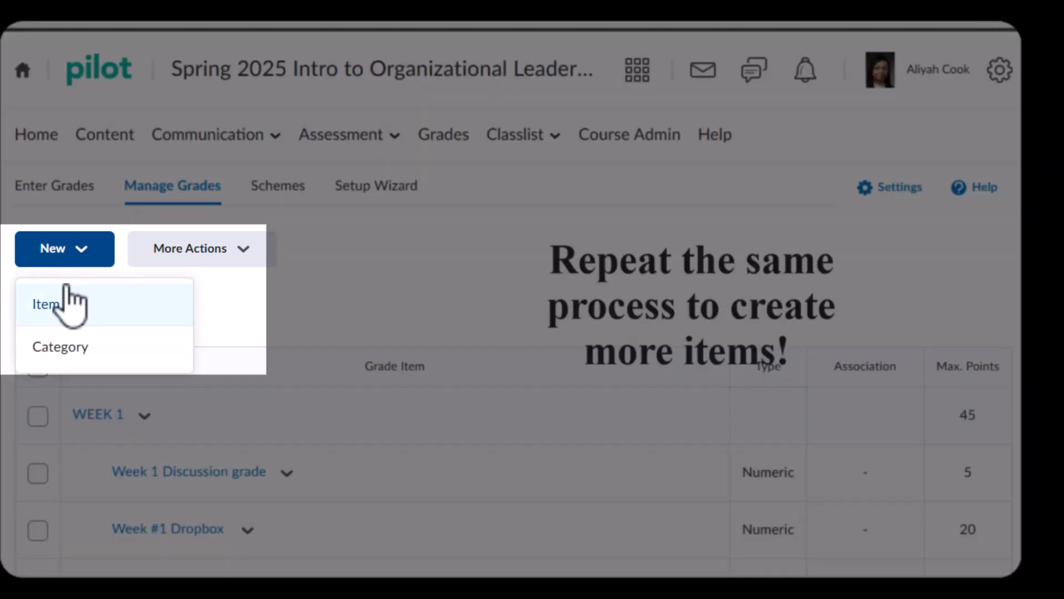
left_click(67, 293)
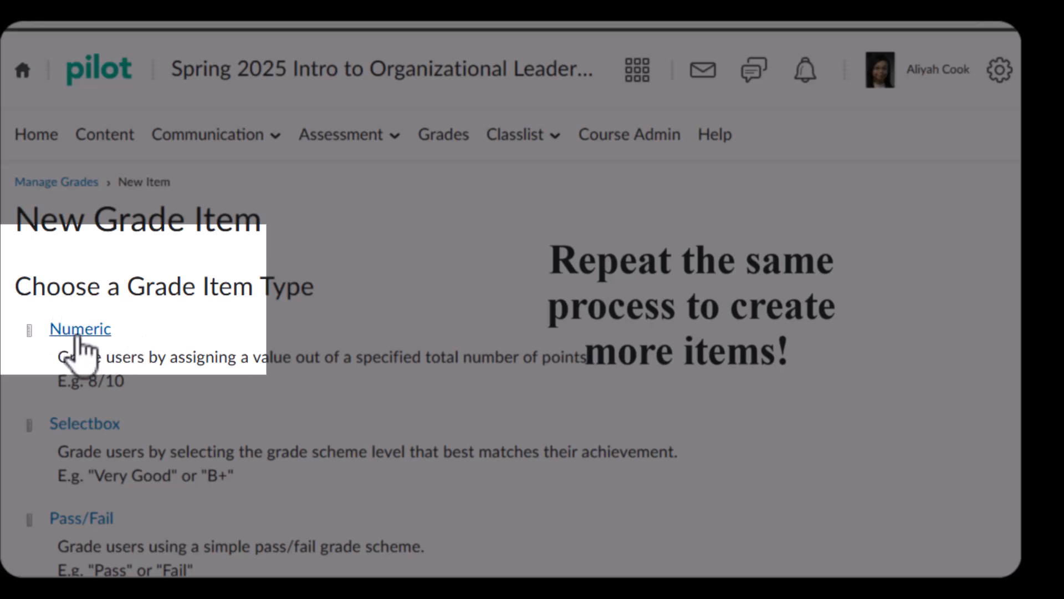
left_click(78, 338)
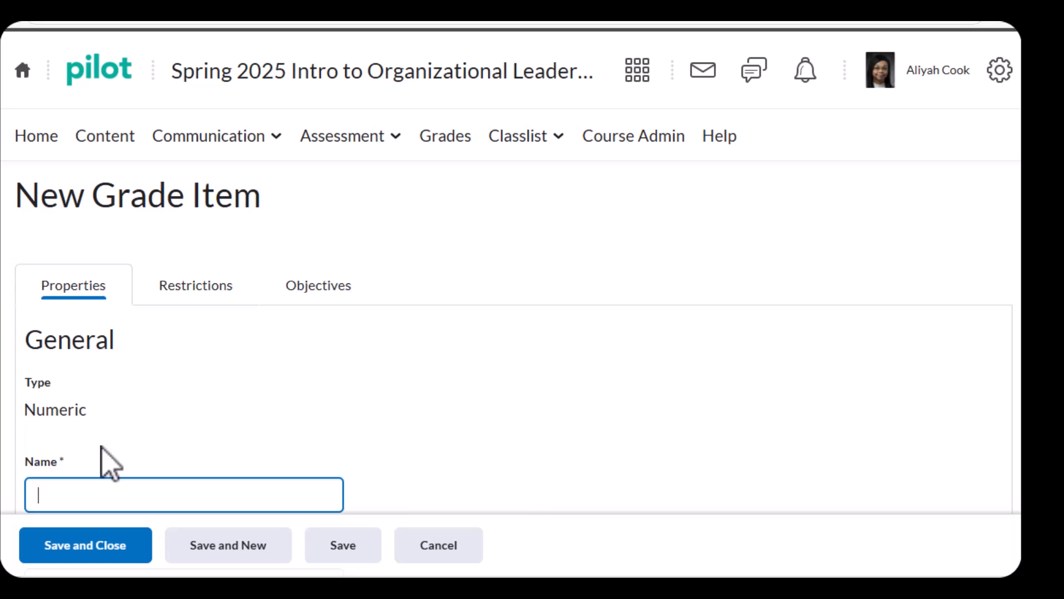
- Name the grade item "Week #2 Quiz" and give it the short name "W2 Quiz"
scroll(665, 175, "down", 3)
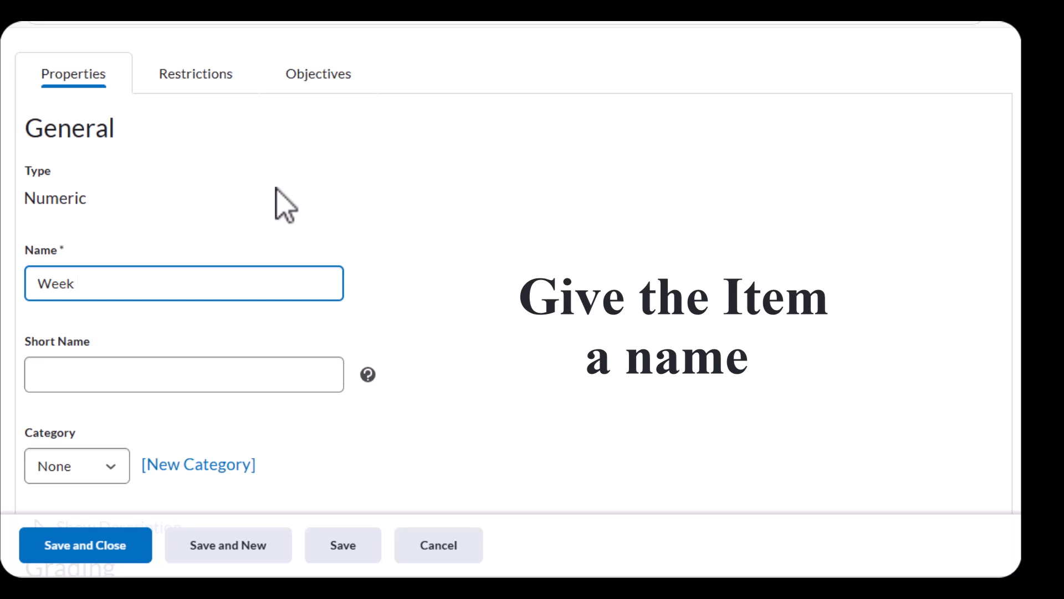
type("Quiz")
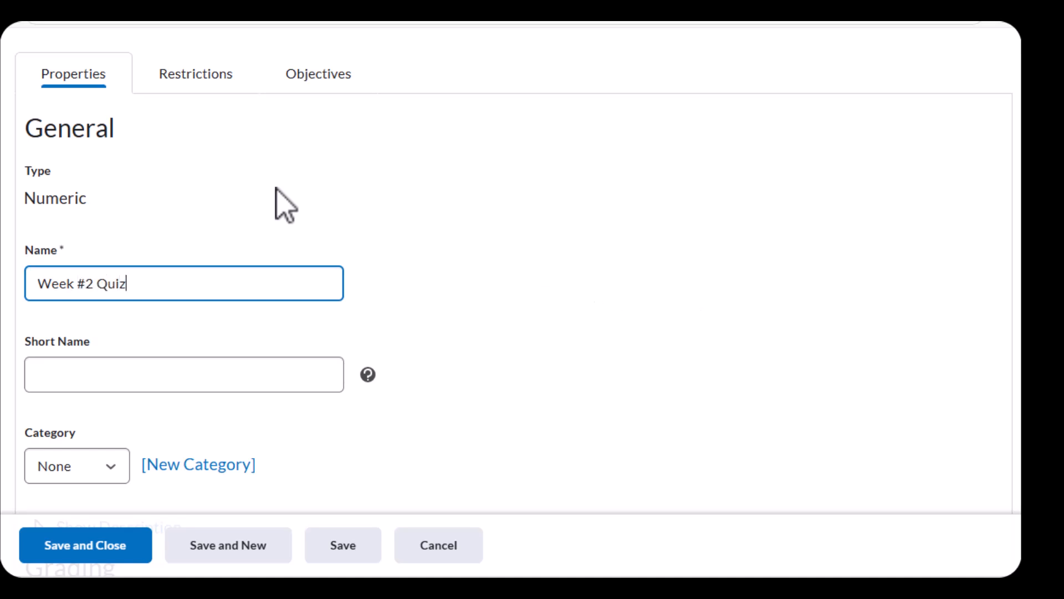
left_click(185, 370)
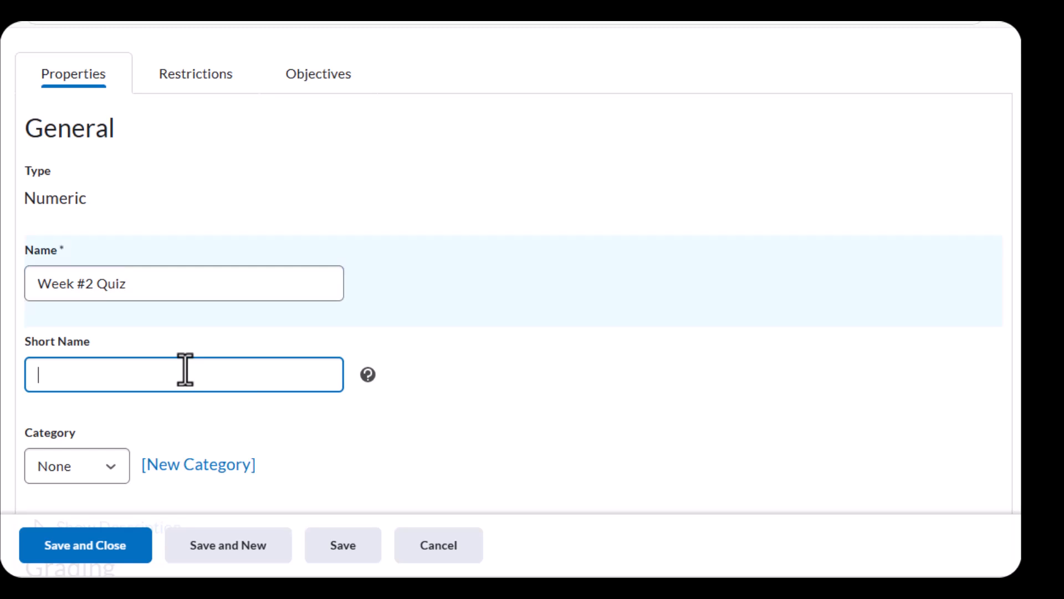
type("W2 Quiz")
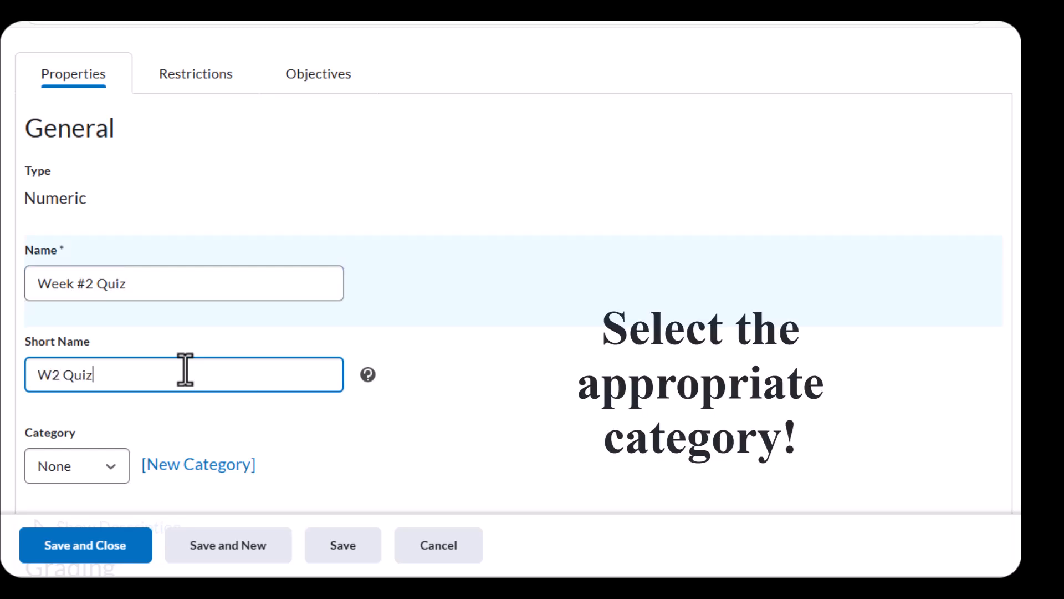
- Assign the quiz grade item to the WEEK 2 category and replace its maximum points value
scroll(180, 333, "down", 2)
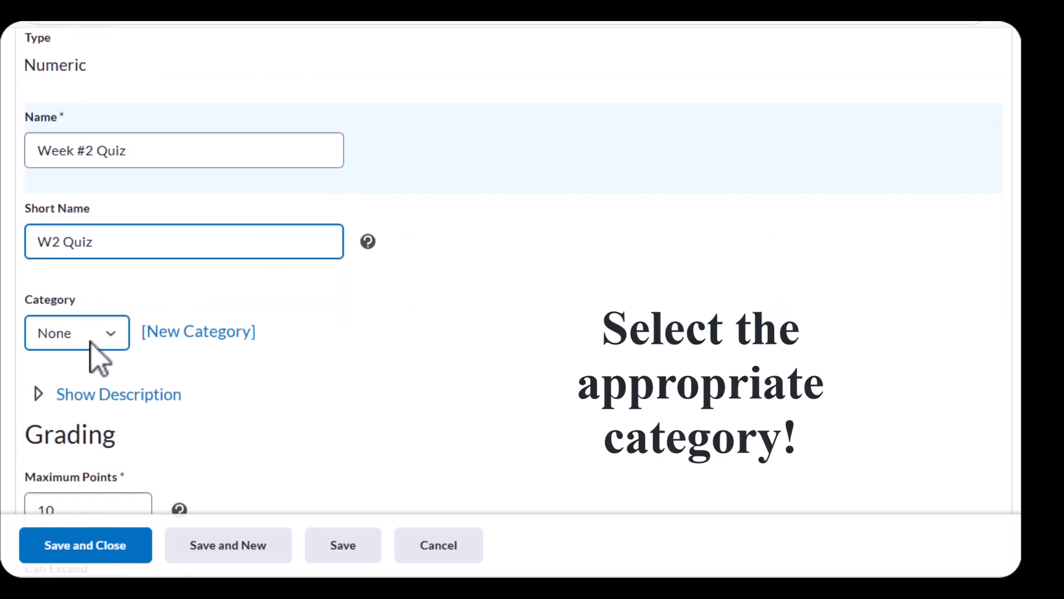
left_click(94, 340)
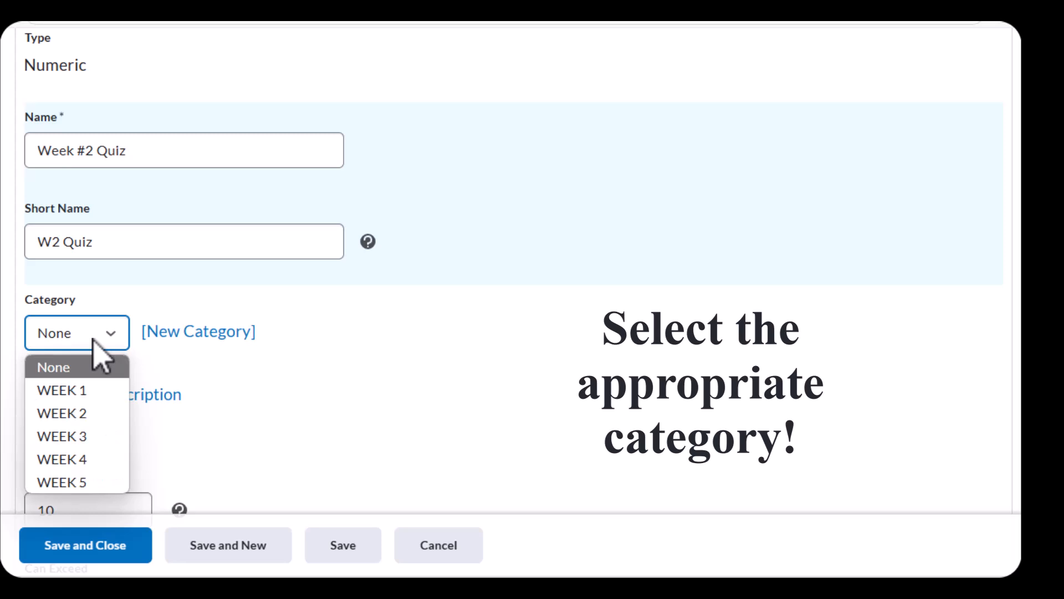
left_click(61, 414)
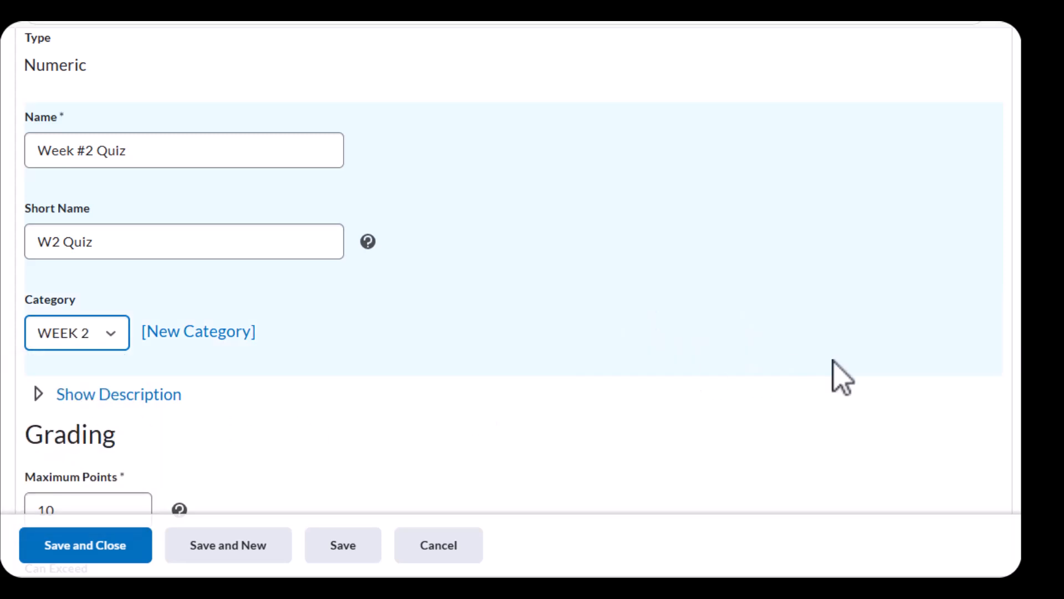
scroll(194, 310, "down", 5)
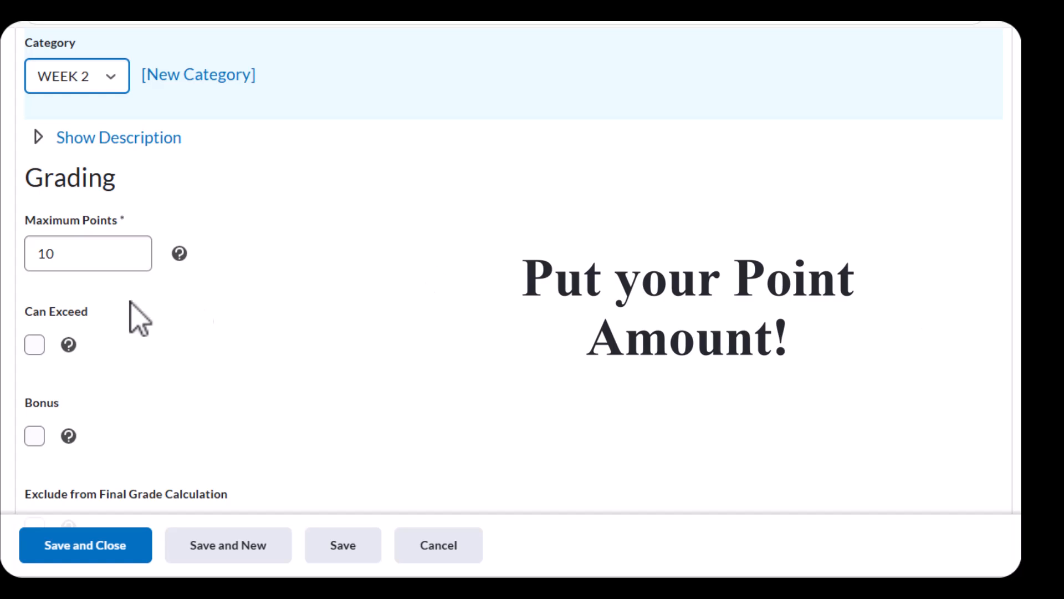
left_click(45, 258)
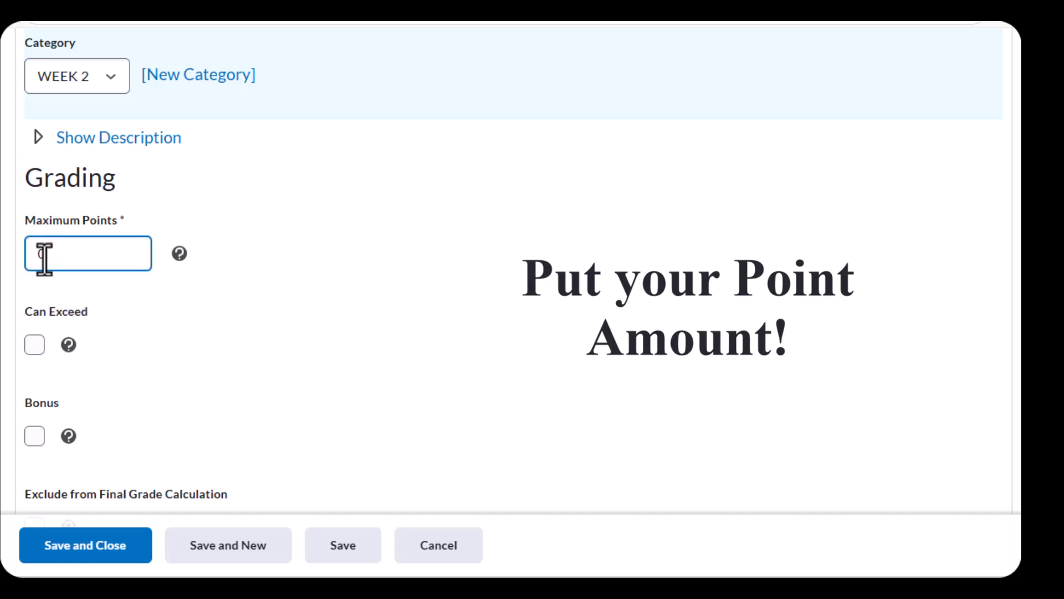
- Save the Week #2 Quiz grade item and close its form
left_click(1016, 344)
scroll(1015, 344, "down", 2)
scroll(1016, 344, "down", 4)
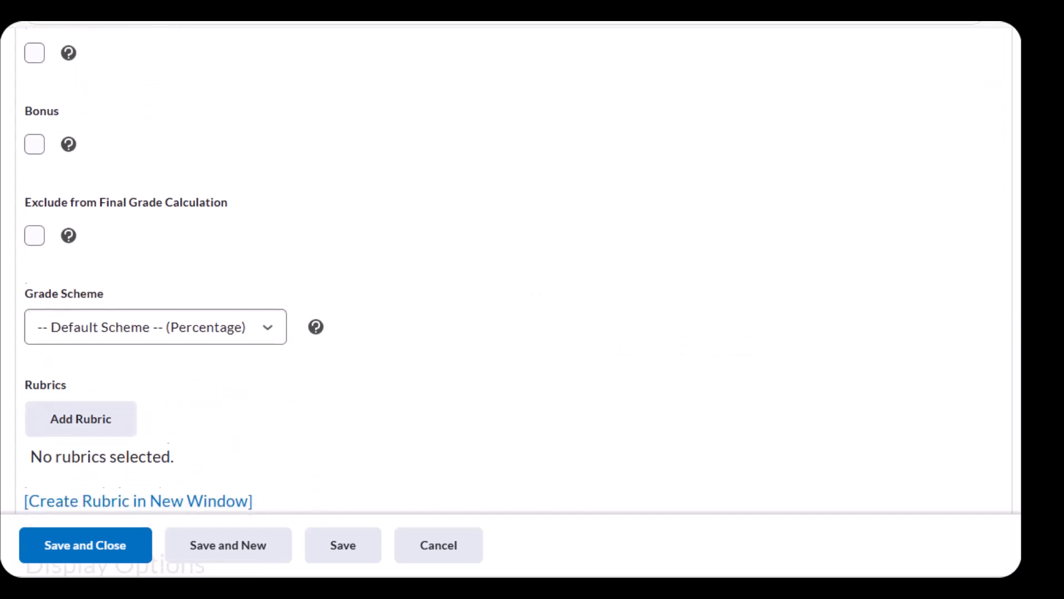
scroll(1016, 344, "down", 2)
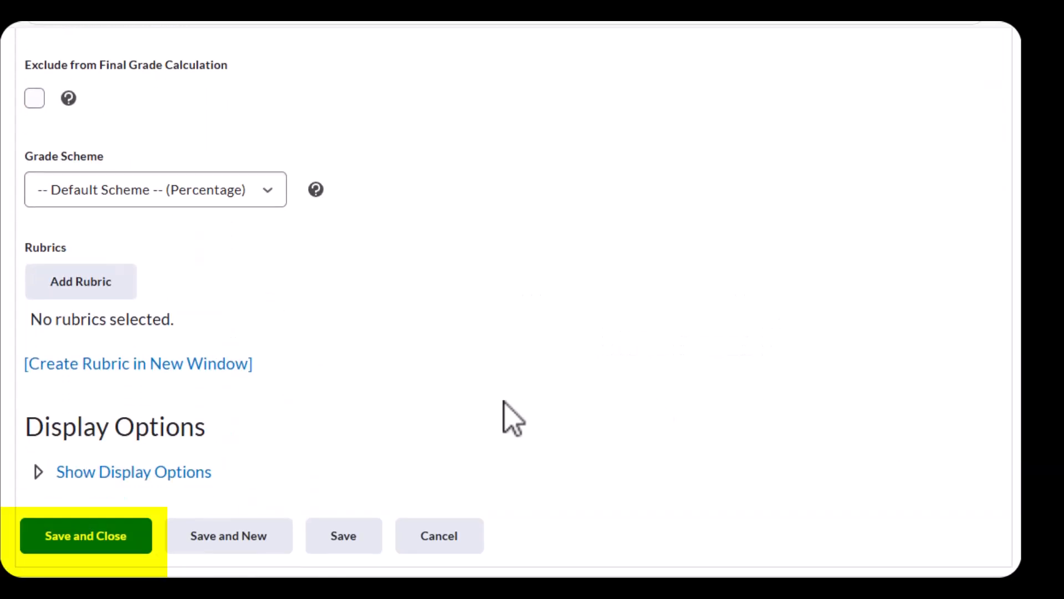
left_click(88, 547)
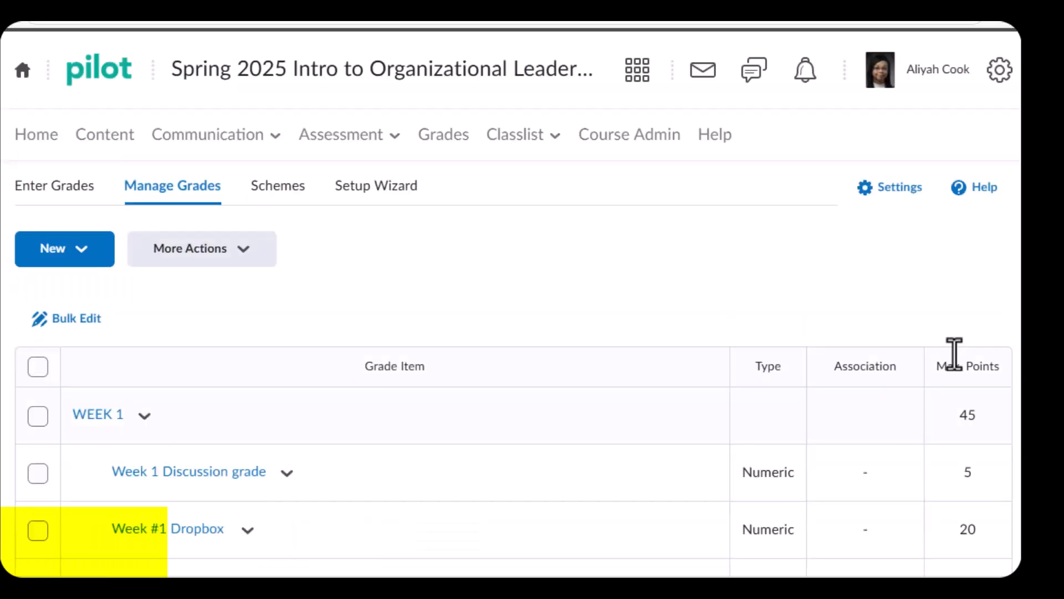
- Check the WEEK 2 items in the grade list and start another numeric grade item
scroll(514, 299, "down", 6)
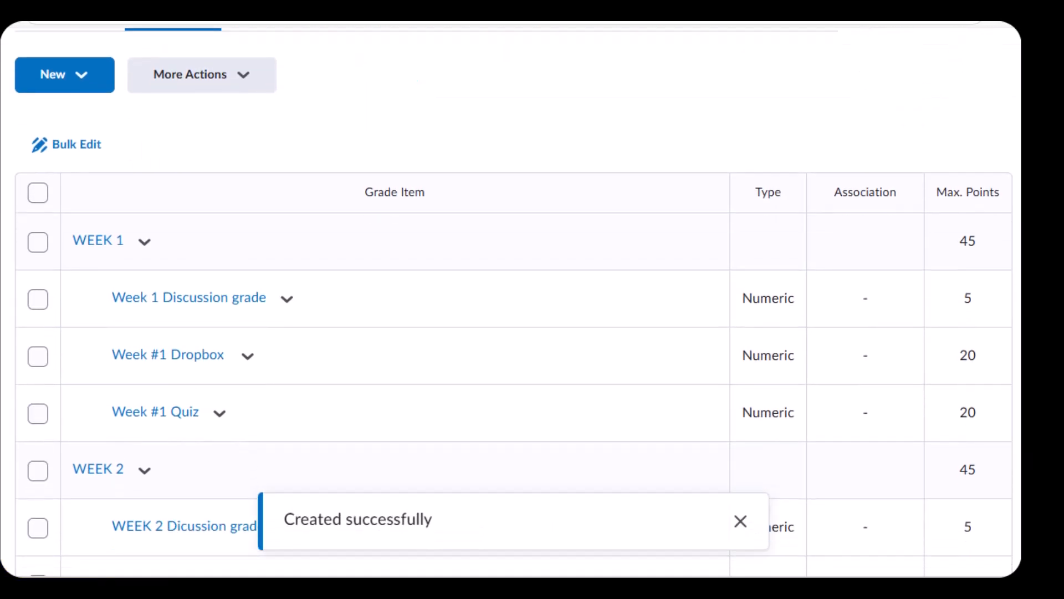
scroll(514, 299, "up", 4)
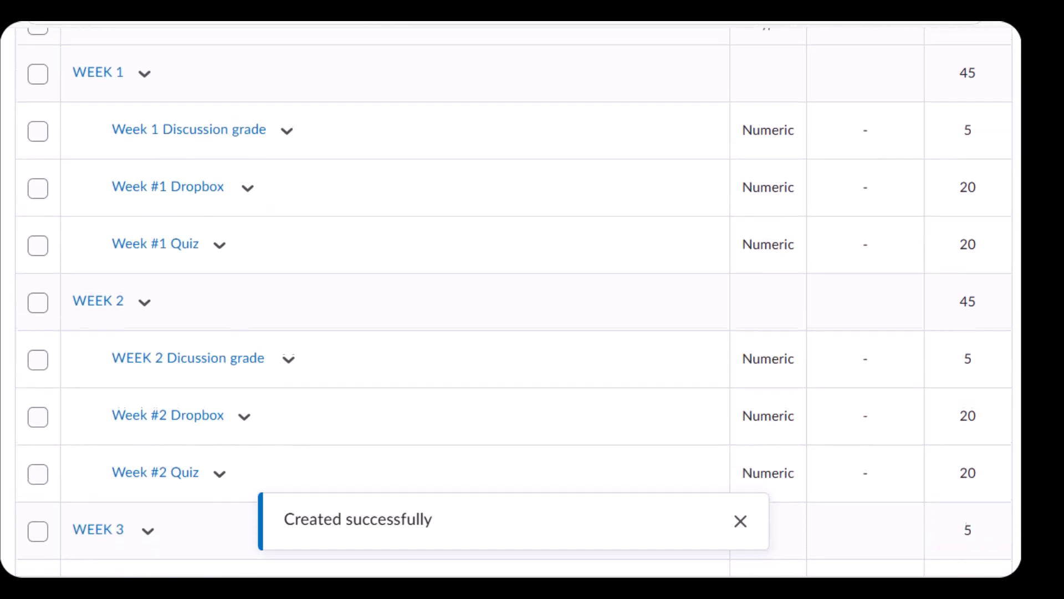
scroll(514, 300, "up", 3)
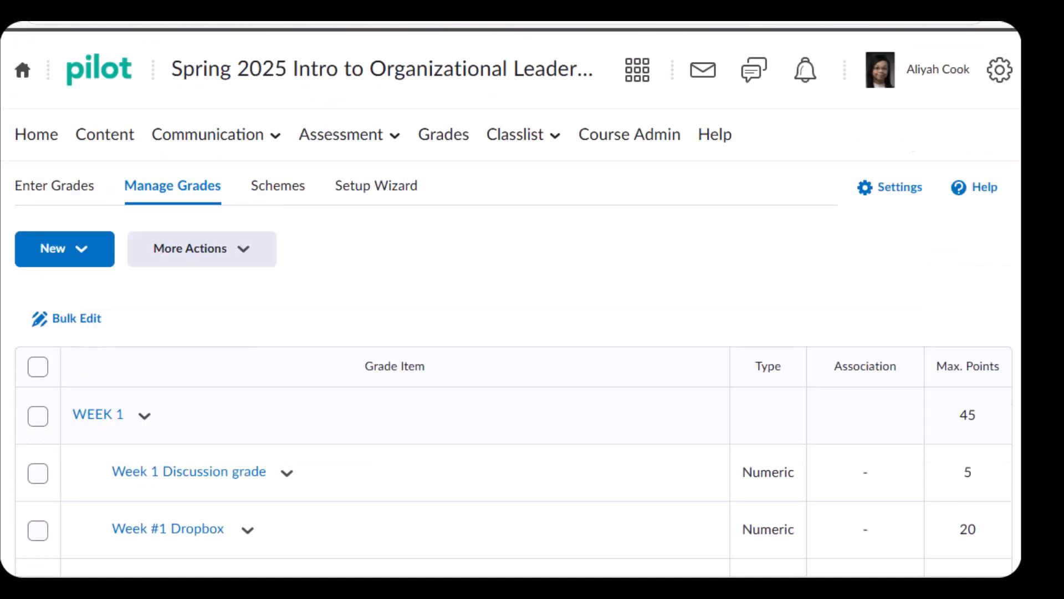
left_click(91, 250)
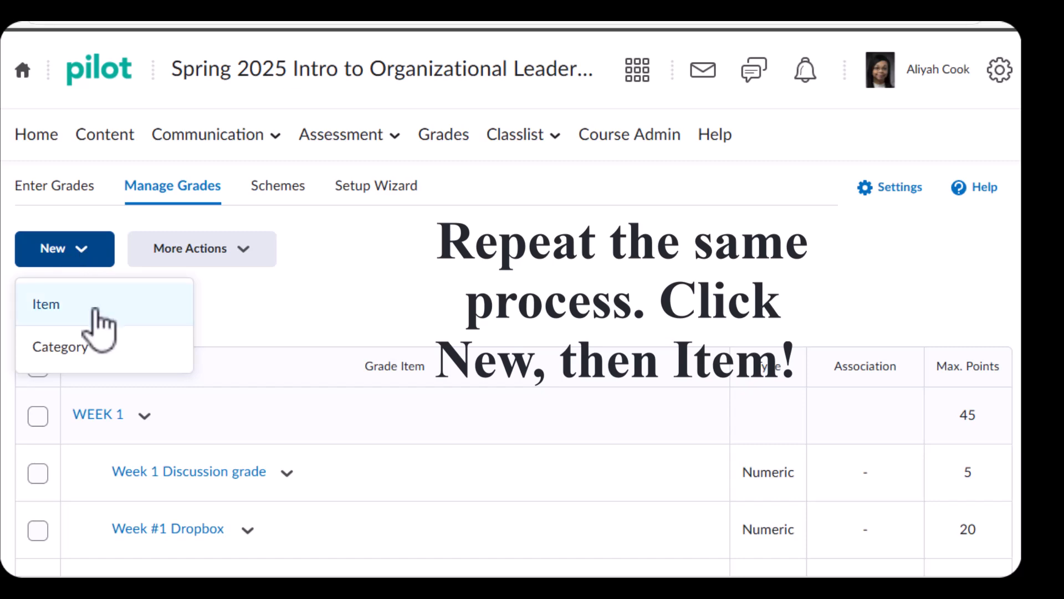
left_click(92, 309)
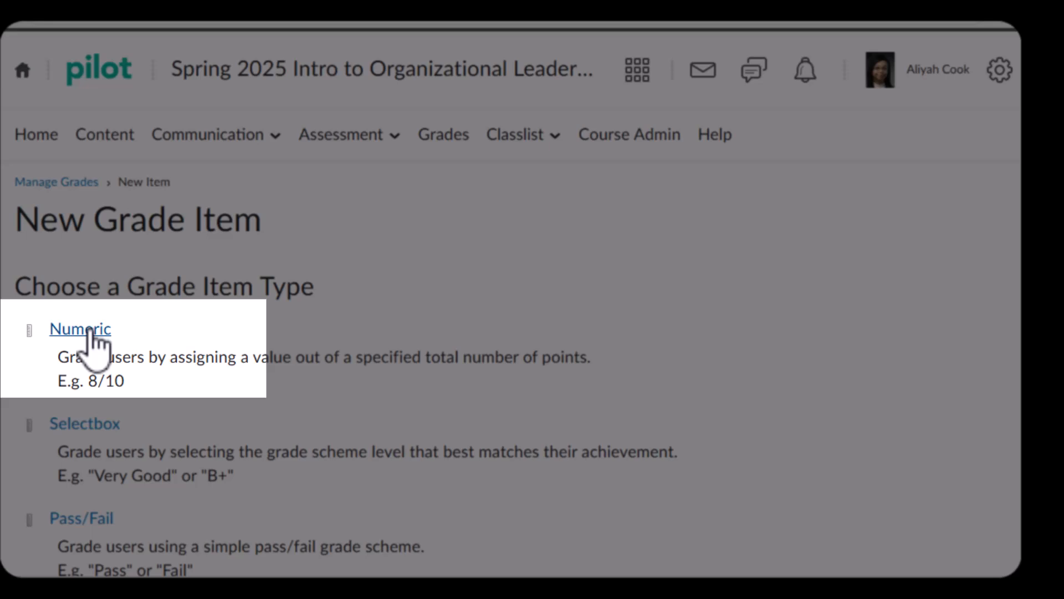
left_click(88, 332)
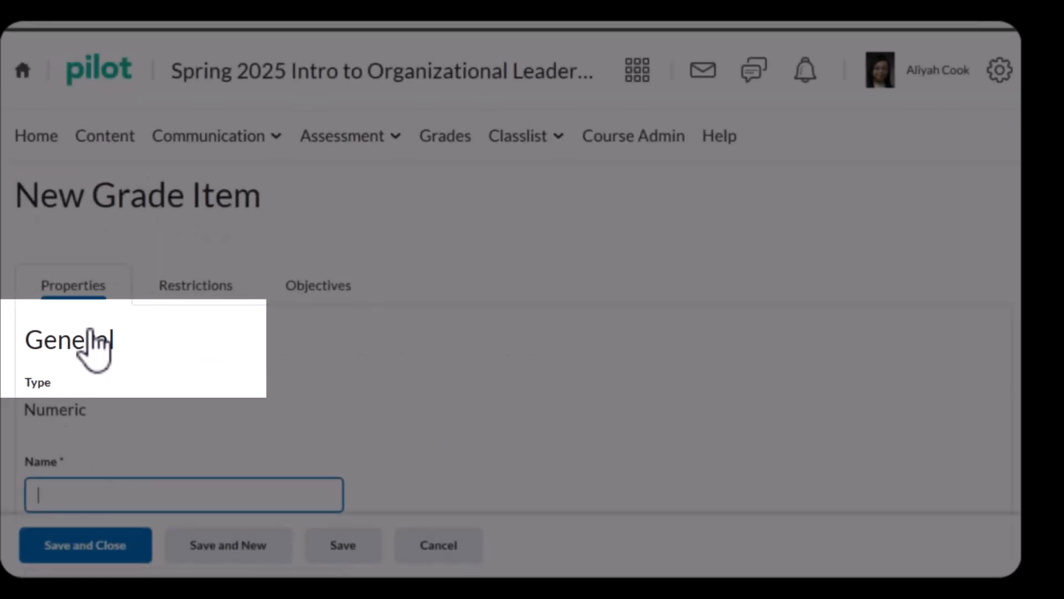
- Name the grade item "Week #3 Dropbox" and give it the short name "W3 Dropbox"
scroll(511, 277, "down", 3)
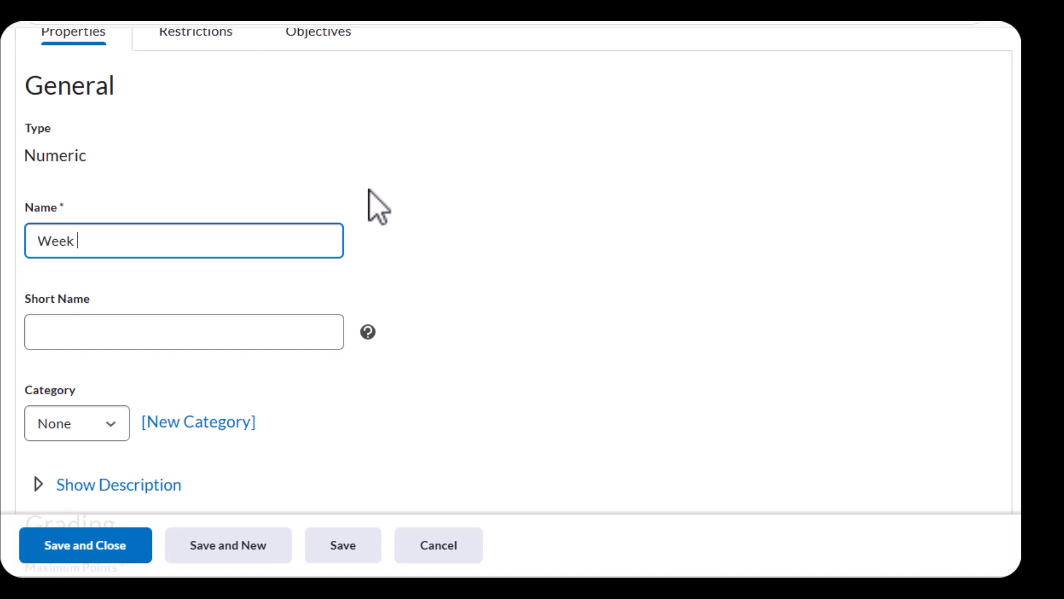
type("Week #3 Dropbox")
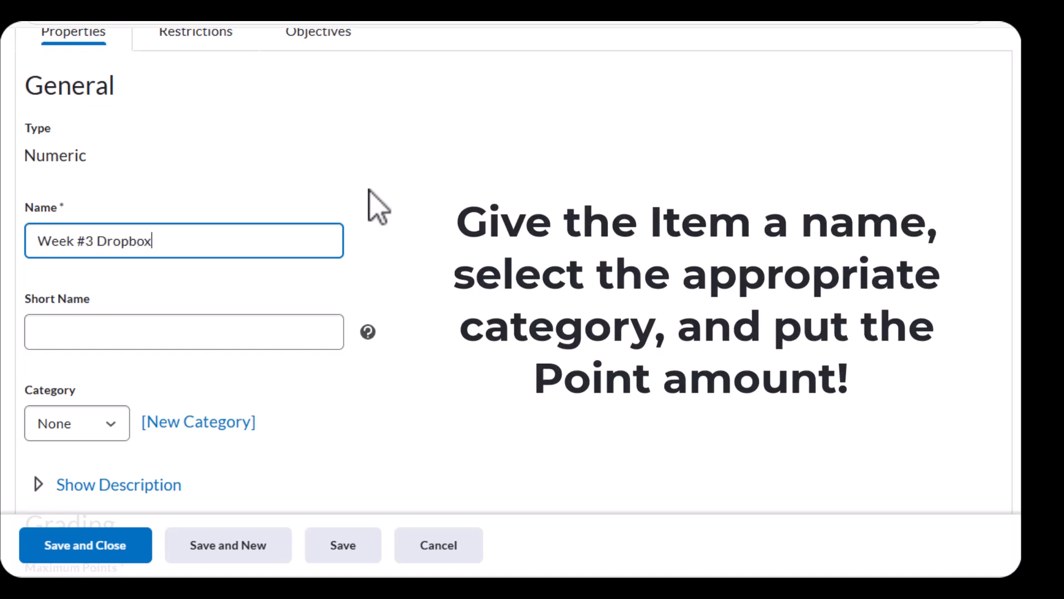
left_click(136, 330)
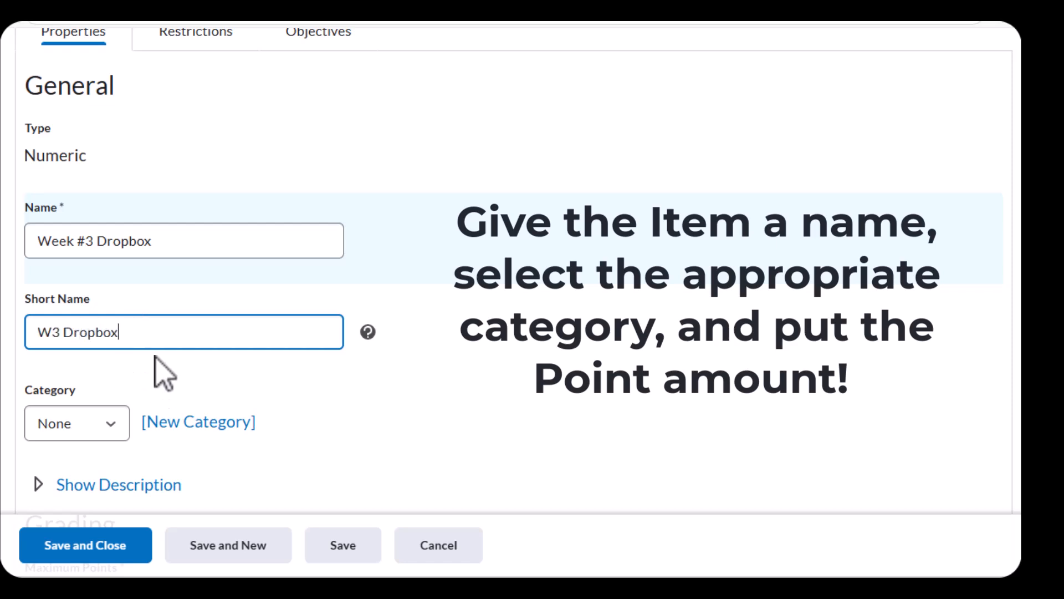
- Assign the dropbox grade item to the WEEK 3 category and set its maximum points to 20
left_click(104, 417)
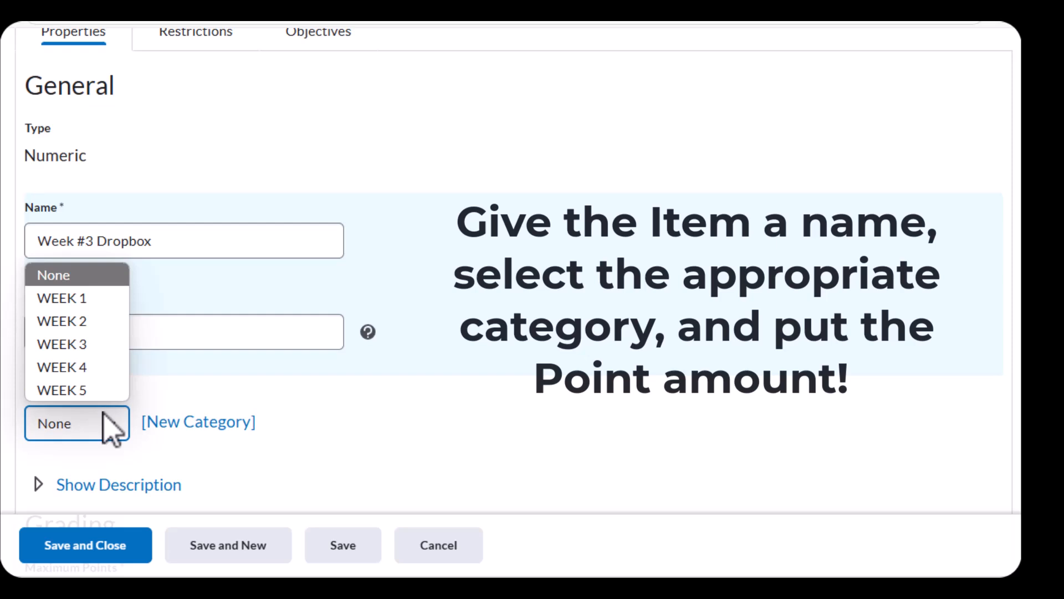
left_click(63, 343)
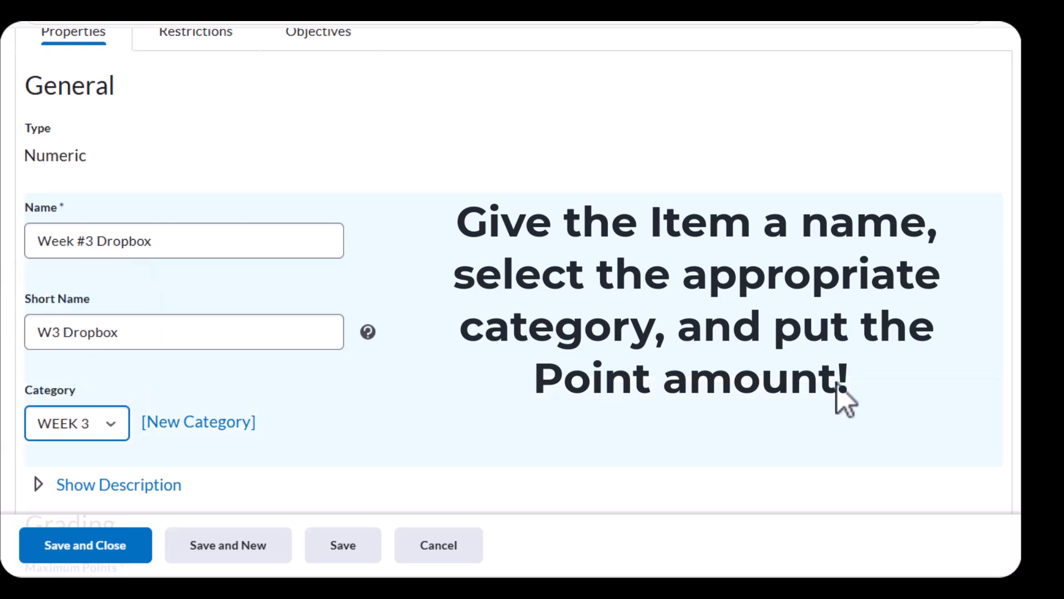
scroll(516, 299, "down", 5)
left_click(41, 304)
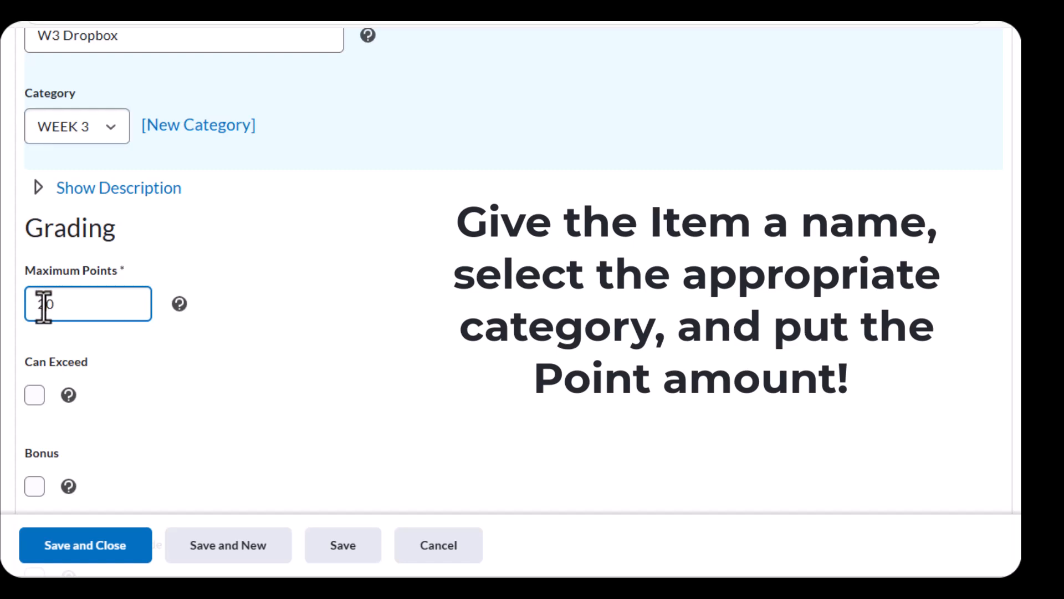
- Save the Week #3 Dropbox grade item and close its form
left_click(827, 320)
scroll(875, 300, "down", 2)
scroll(512, 299, "down", 7)
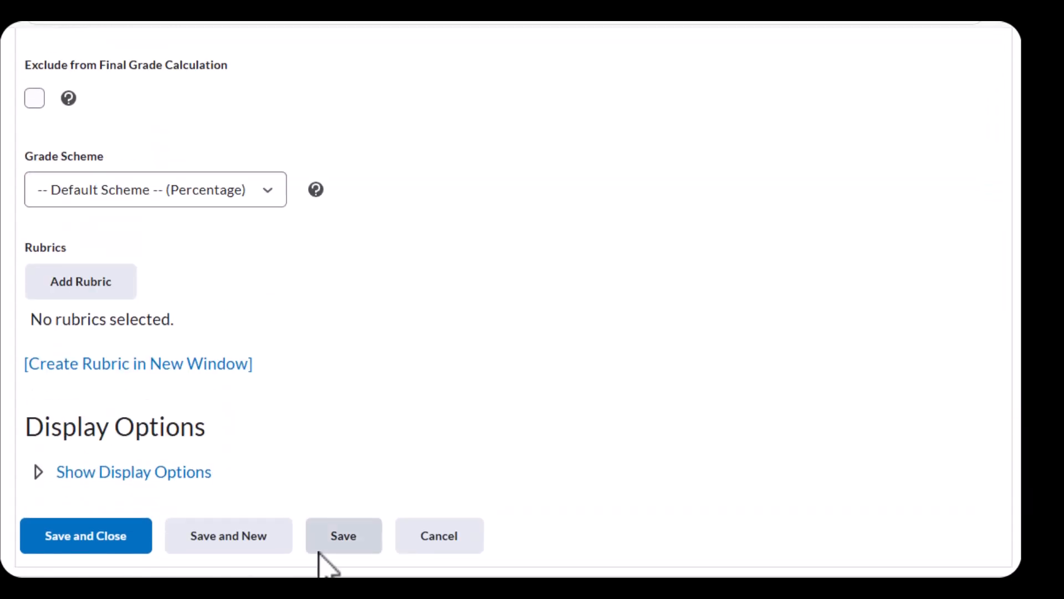
left_click(78, 543)
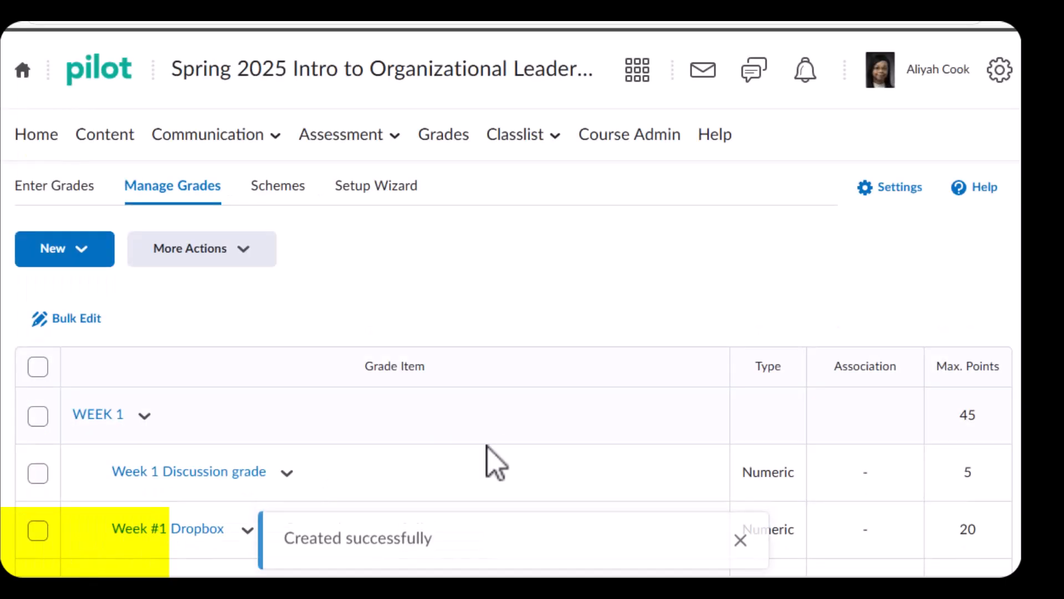
- Review the weekly categories in the grade list with their discussion, dropbox and quiz items
scroll(512, 299, "down", 6)
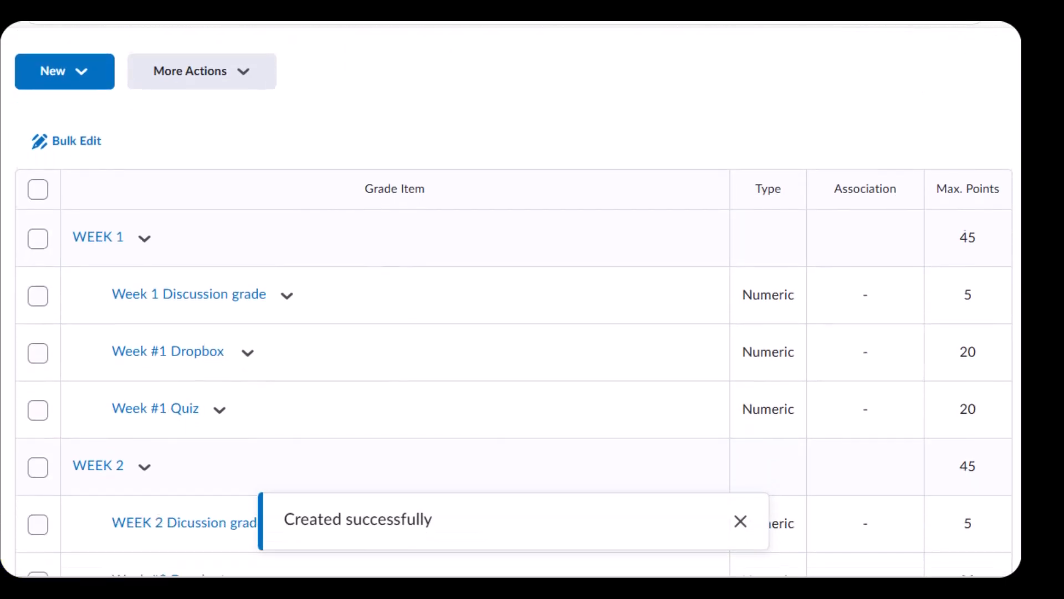
scroll(512, 299, "down", 4)
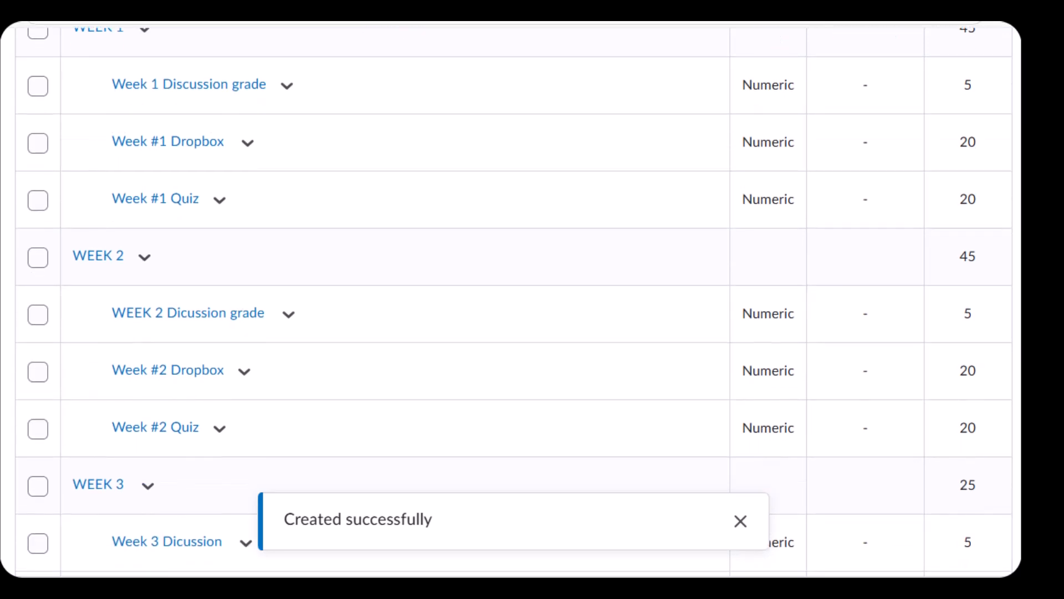
scroll(514, 299, "down", 1)
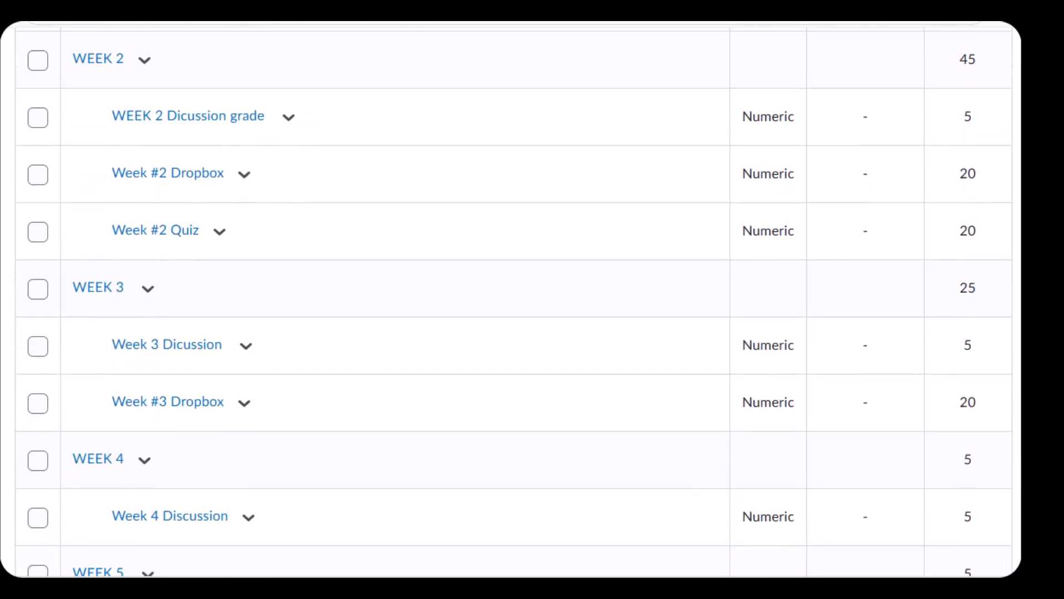
scroll(512, 299, "up", 10)
scroll(514, 299, "down", 7)
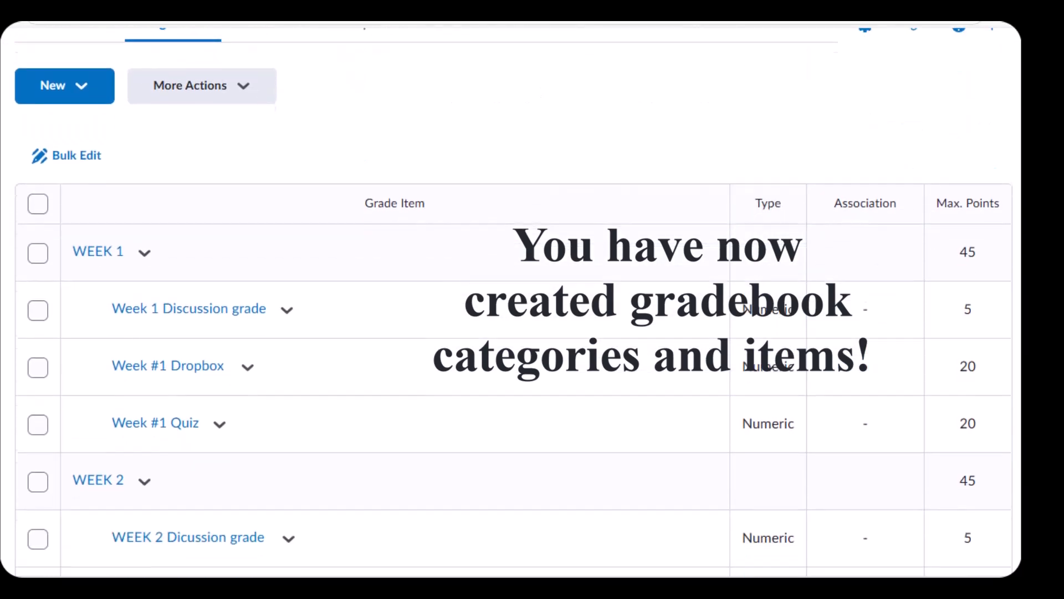
scroll(514, 300, "down", 7)
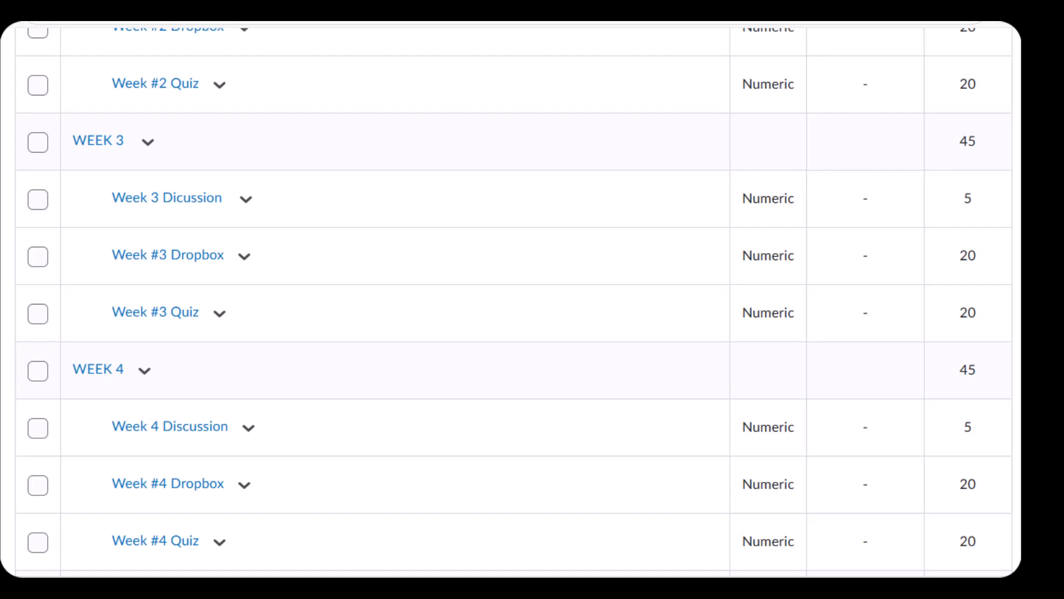
scroll(514, 299, "down", 6)
scroll(514, 299, "down", 1)
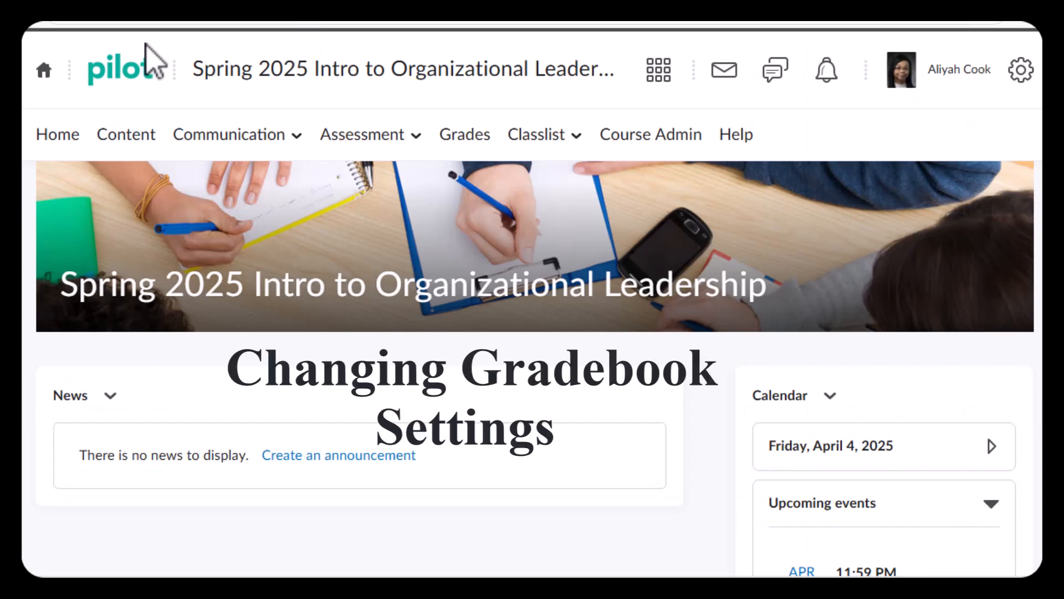
- Open the course gradebook's settings and review the personal display options, from user and grade details to the start page
left_click(470, 138)
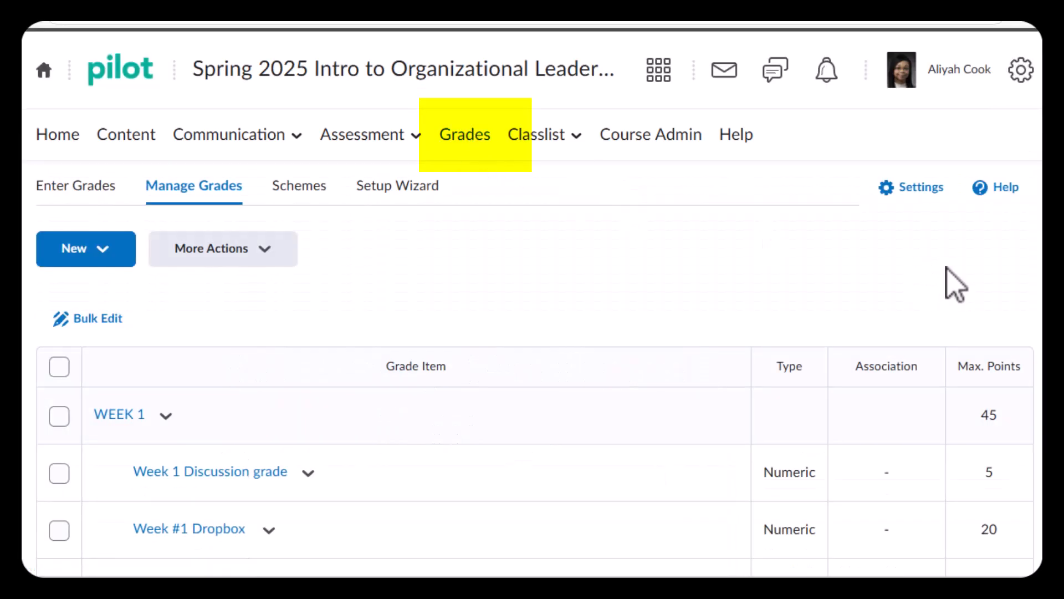
left_click(903, 201)
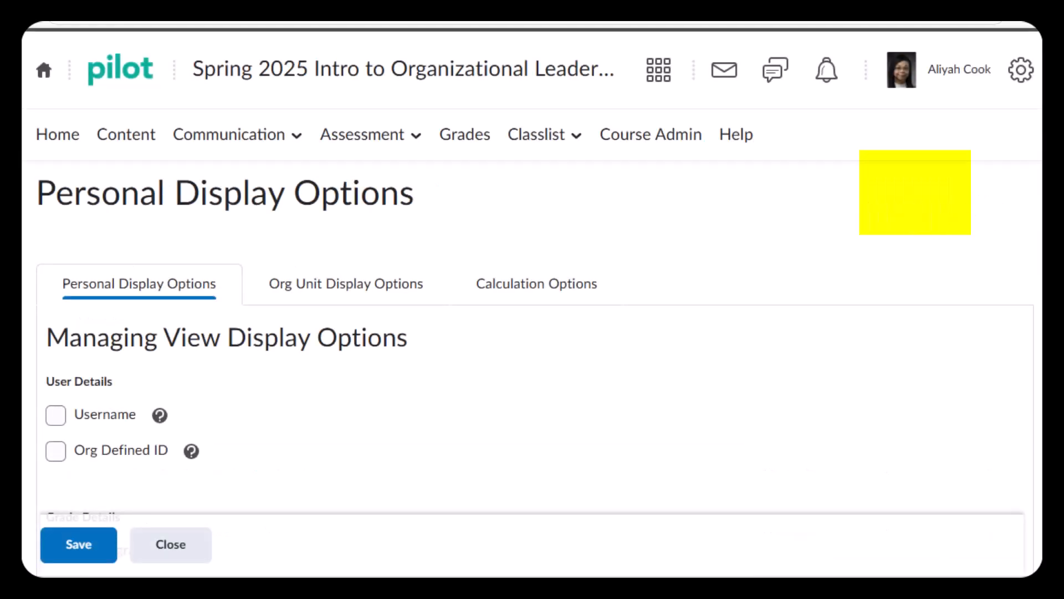
scroll(532, 333, "down", 1)
scroll(532, 305, "down", 1)
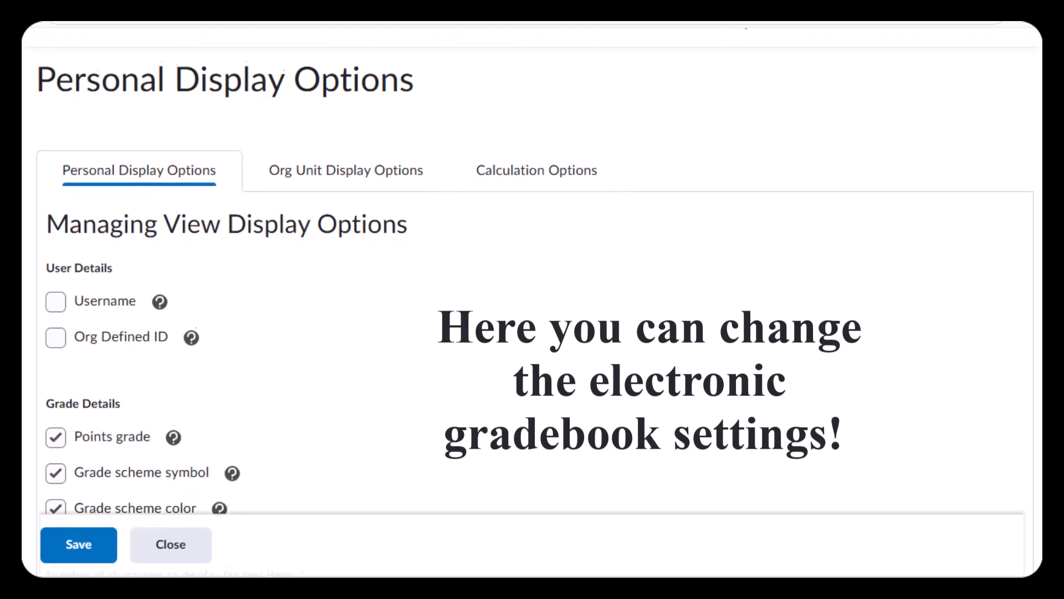
scroll(620, 355, "down", 3)
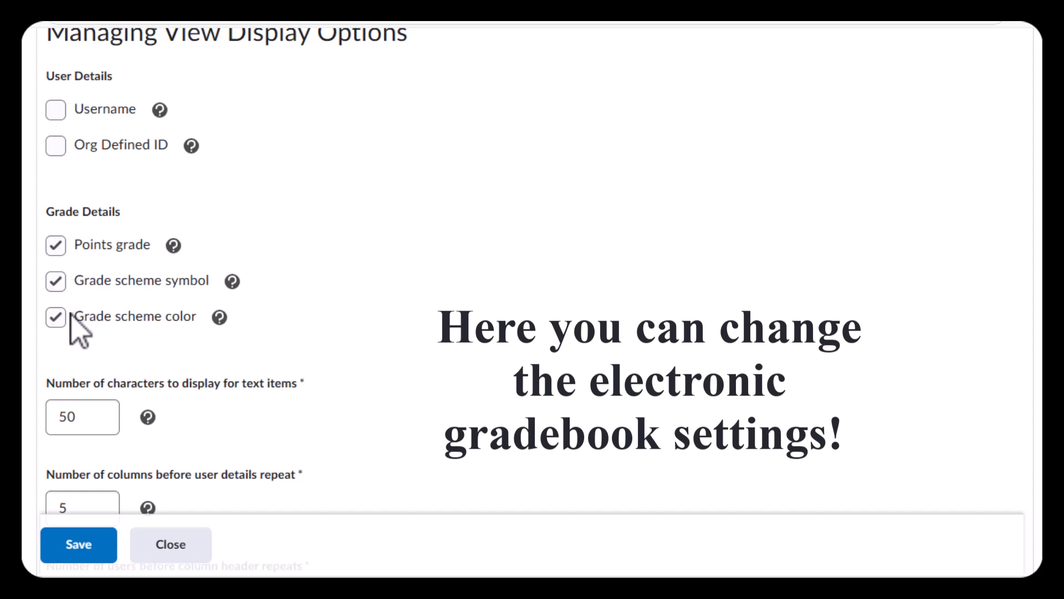
scroll(245, 280, "down", 6)
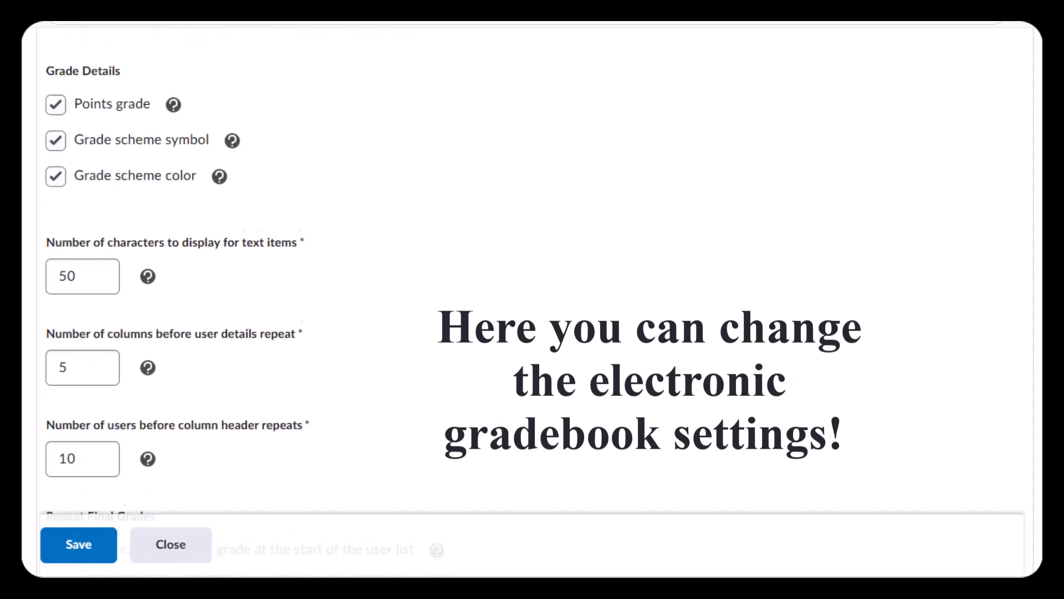
scroll(532, 299, "down", 1)
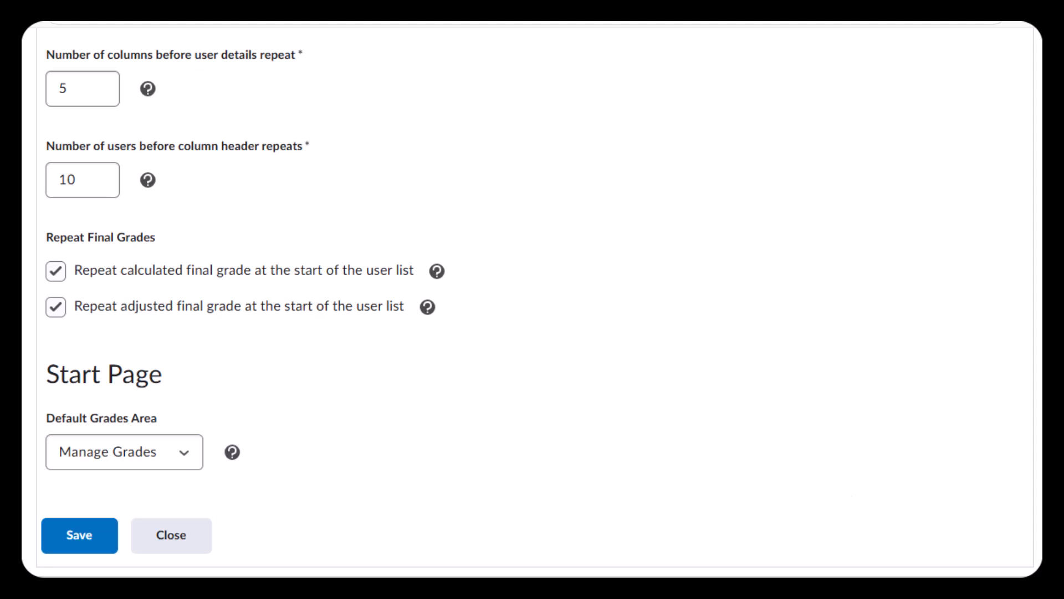
scroll(532, 299, "up", 7)
scroll(532, 299, "up", 6)
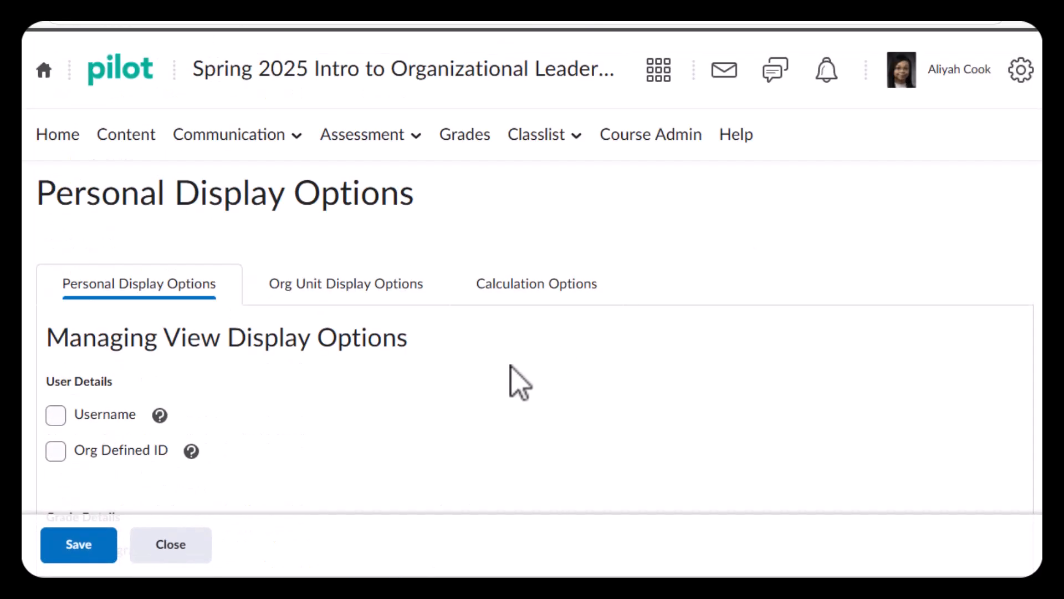
- Open the gradebook's calculation options and check the selected grading system and the final grade release type
left_click(514, 283)
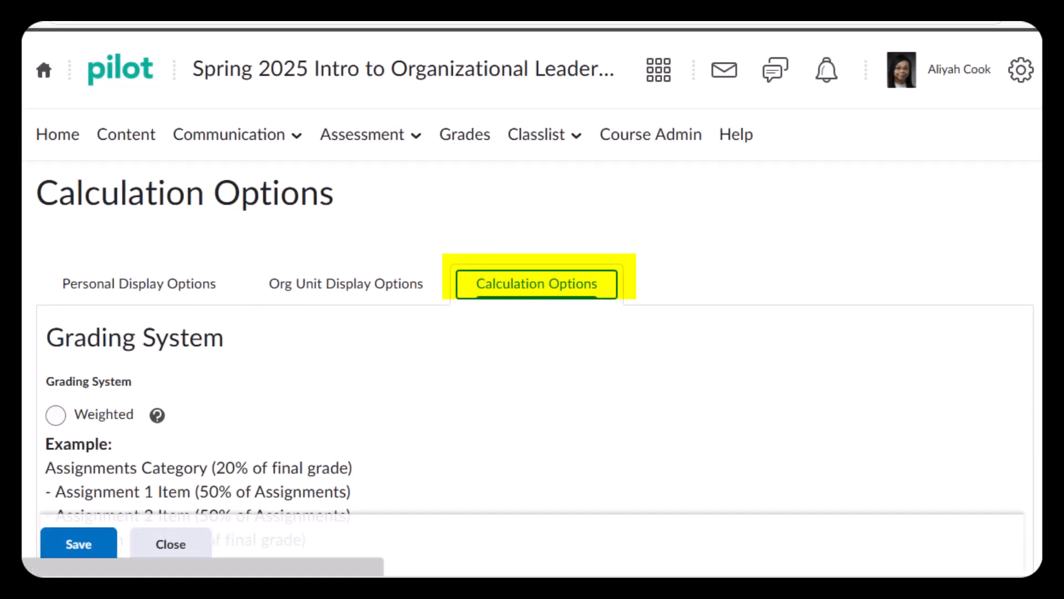
scroll(532, 299, "down", 3)
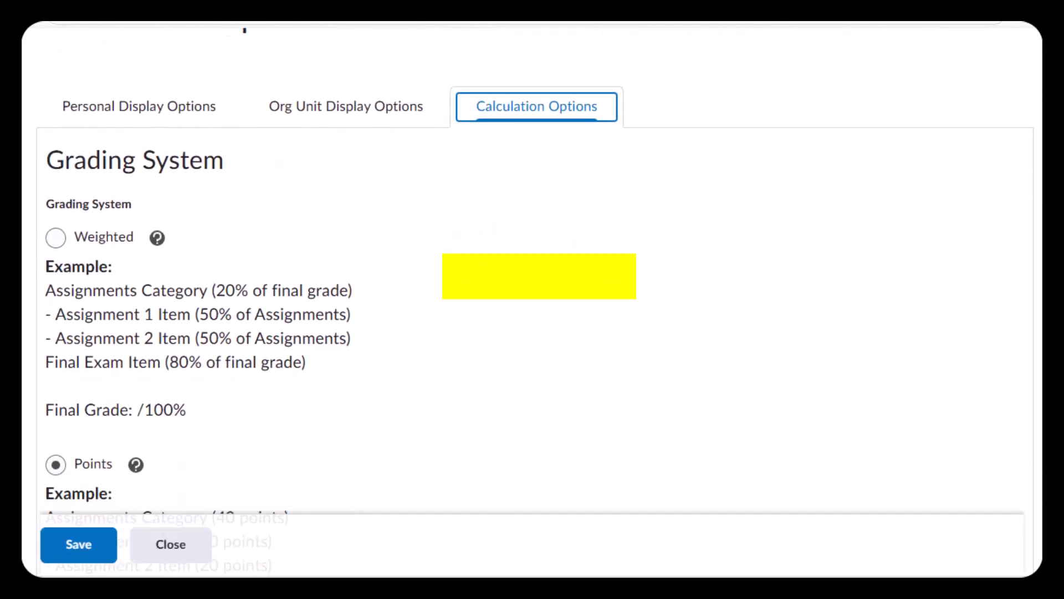
scroll(532, 300, "down", 5)
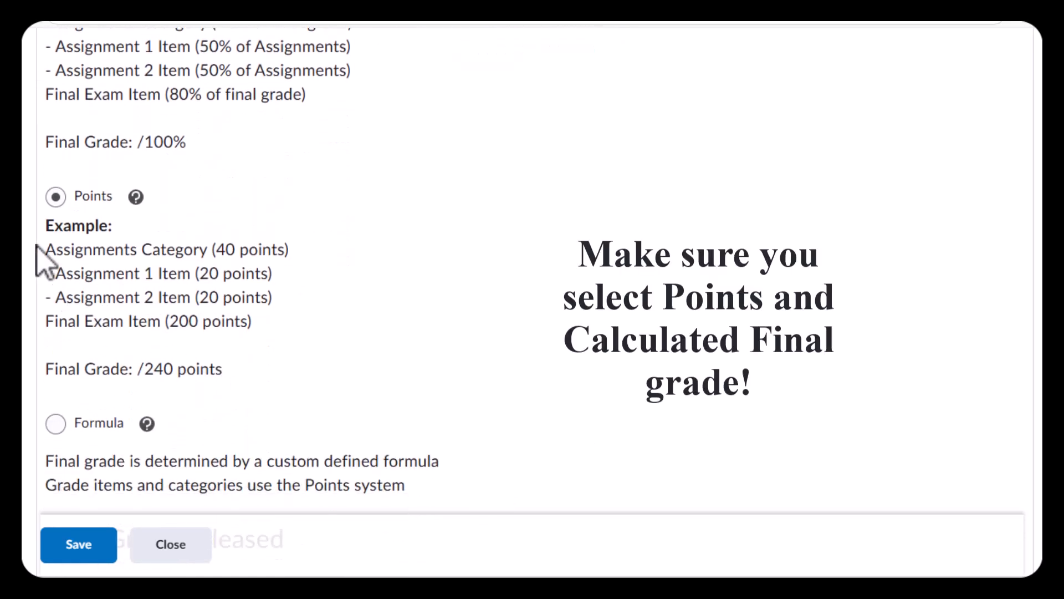
scroll(532, 299, "down", 4)
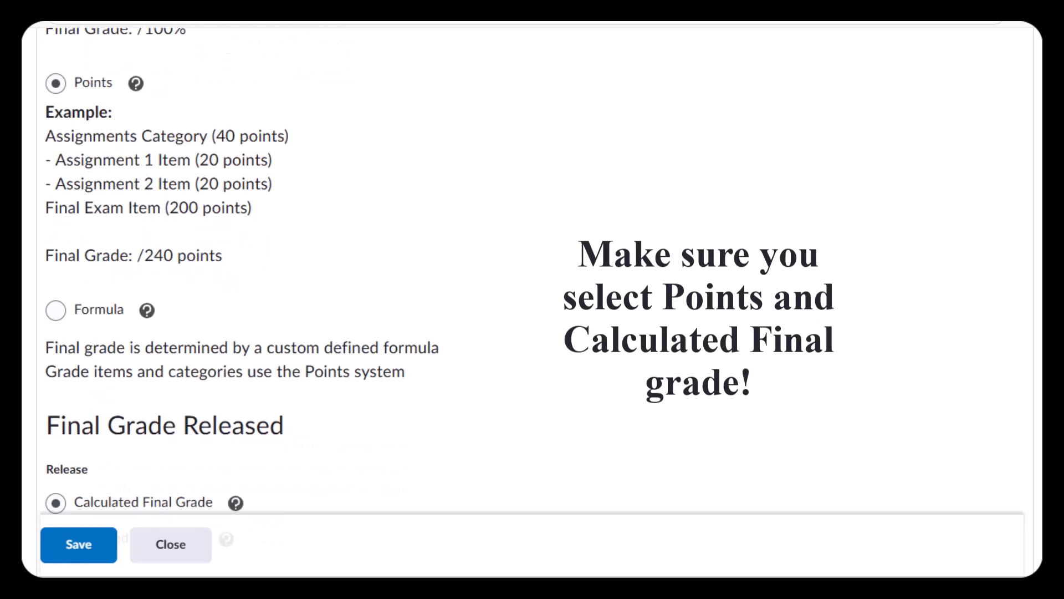
scroll(532, 299, "down", 3)
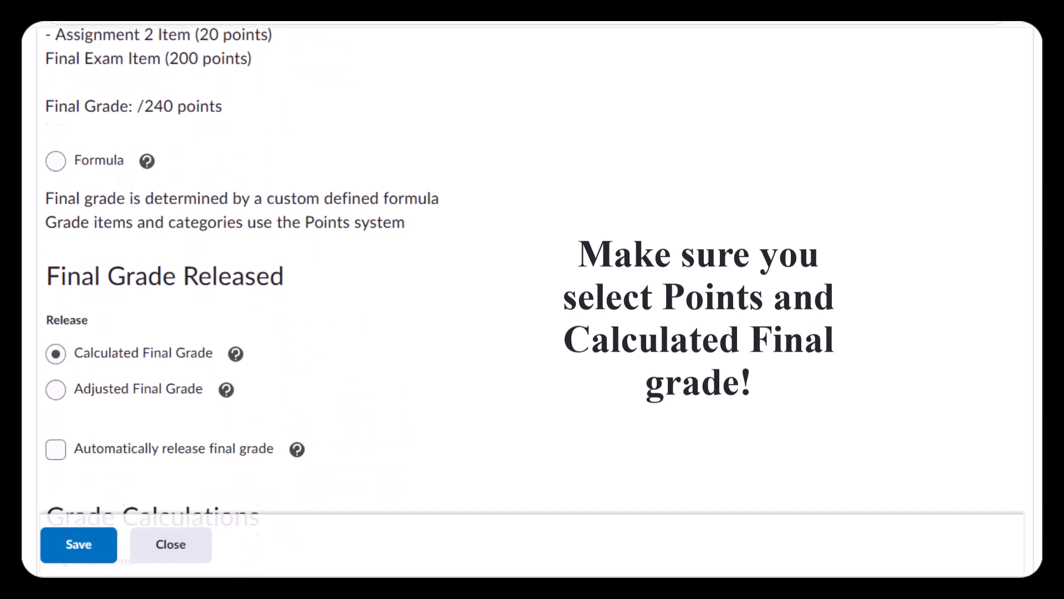
- Check the ungraded items and auto update options in the calculation settings, then save the settings and confirm the changes
scroll(532, 300, "down", 2)
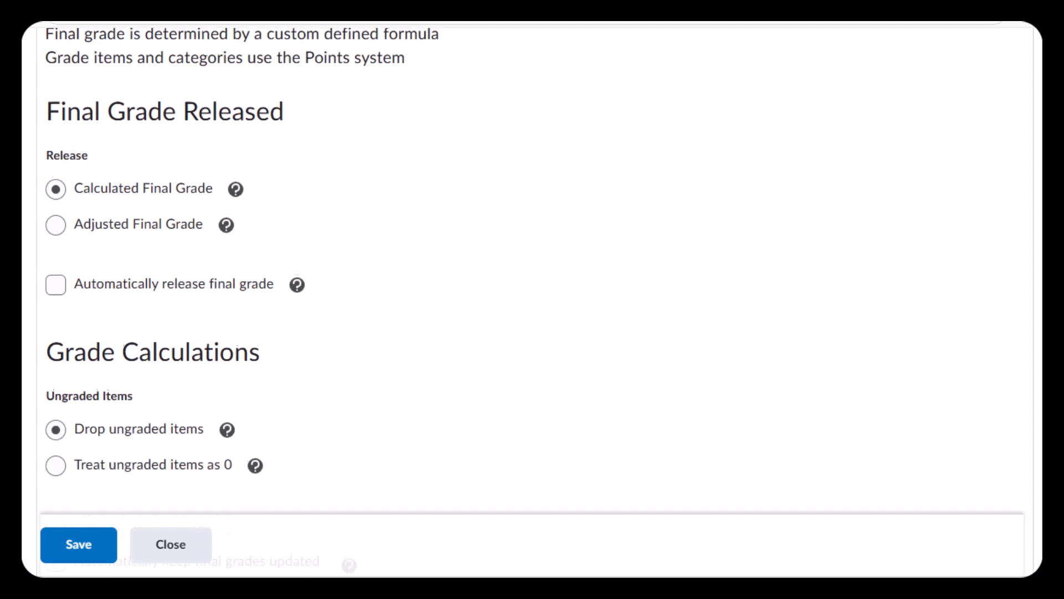
scroll(532, 300, "down", 3)
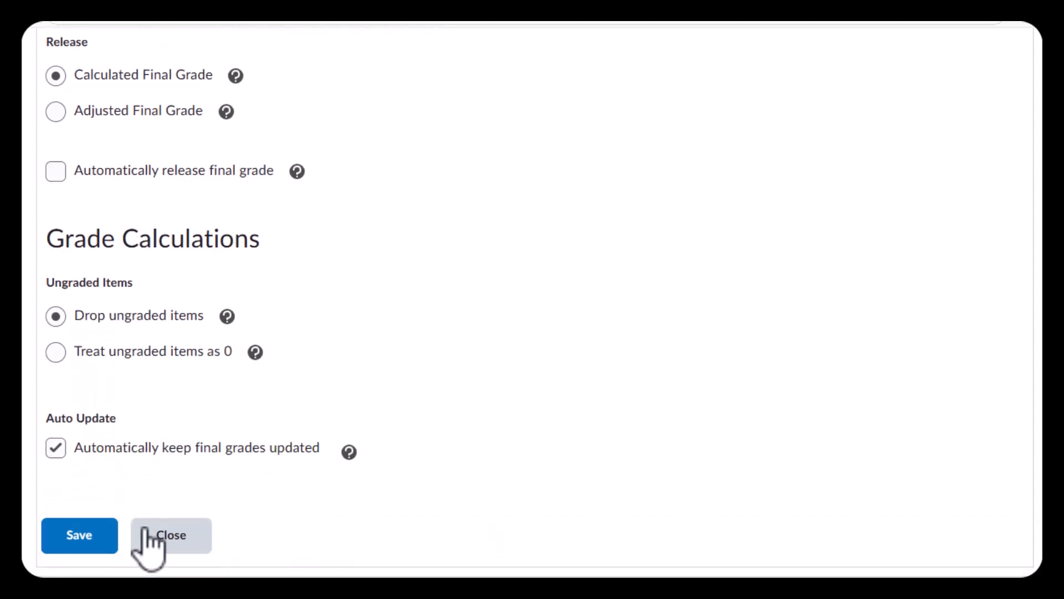
left_click(102, 533)
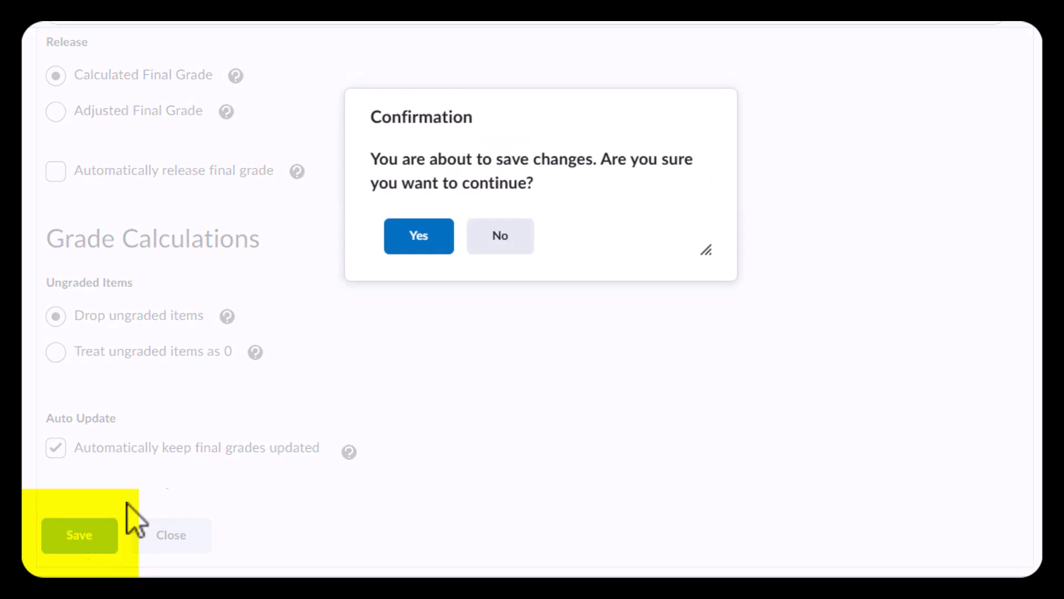
left_click(418, 244)
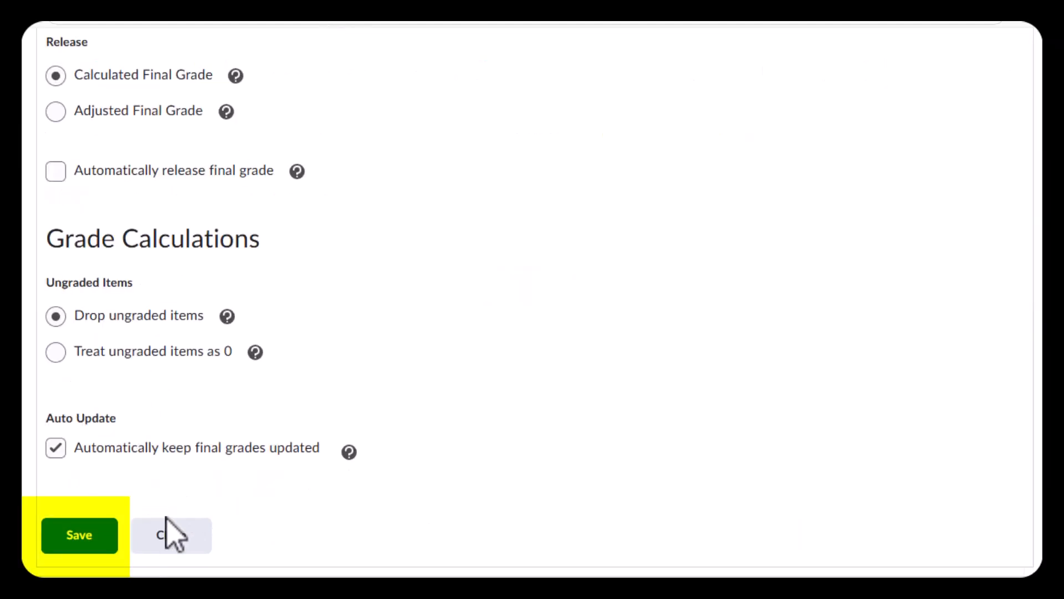
left_click(83, 543)
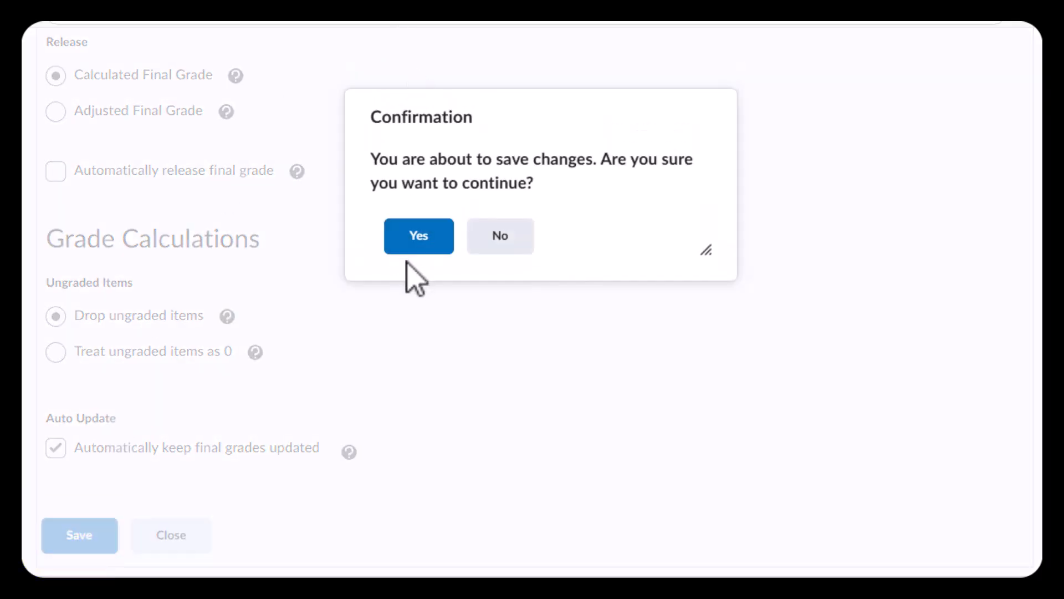
left_click(432, 240)
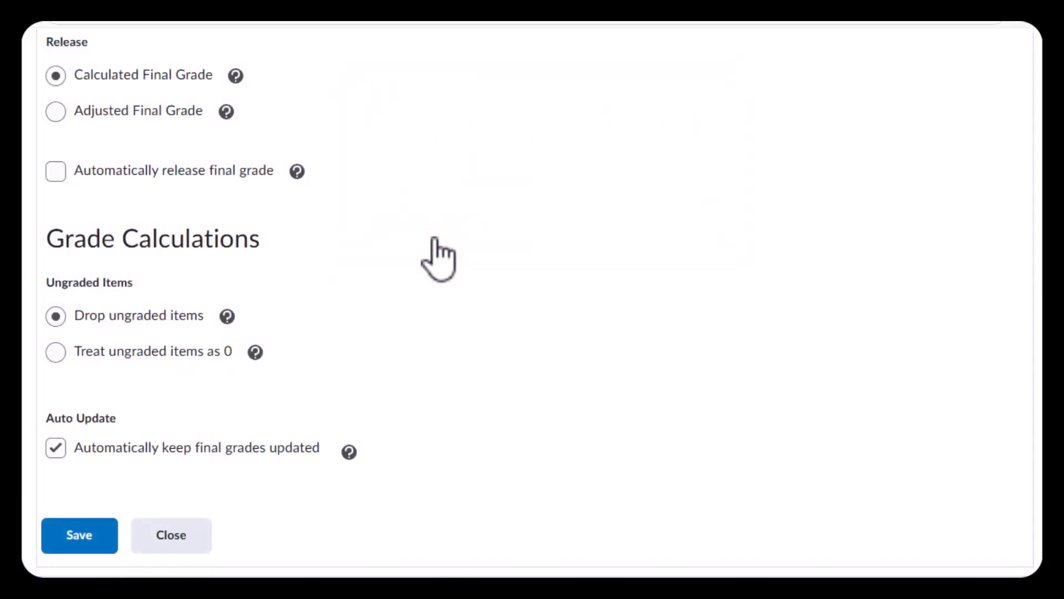